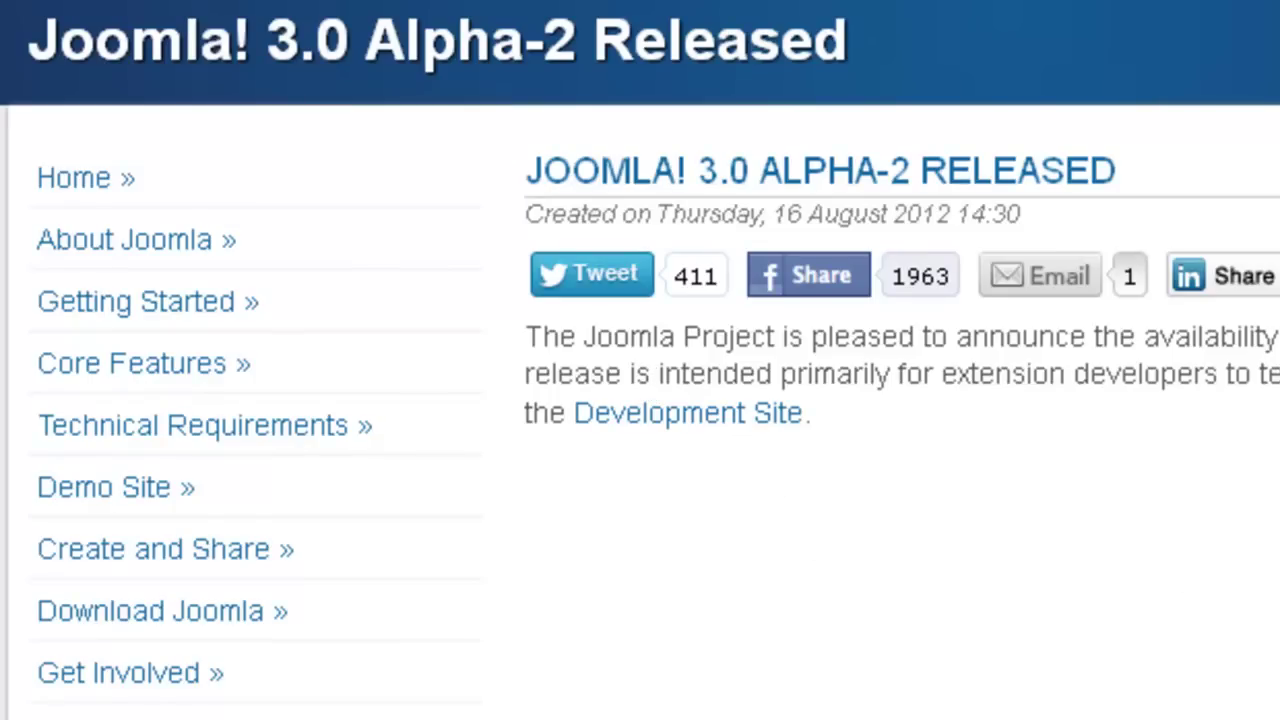
- Go from the Development Site announcement to the Joomla 3.0.0 Alpha-2 download page
left_click(720, 425)
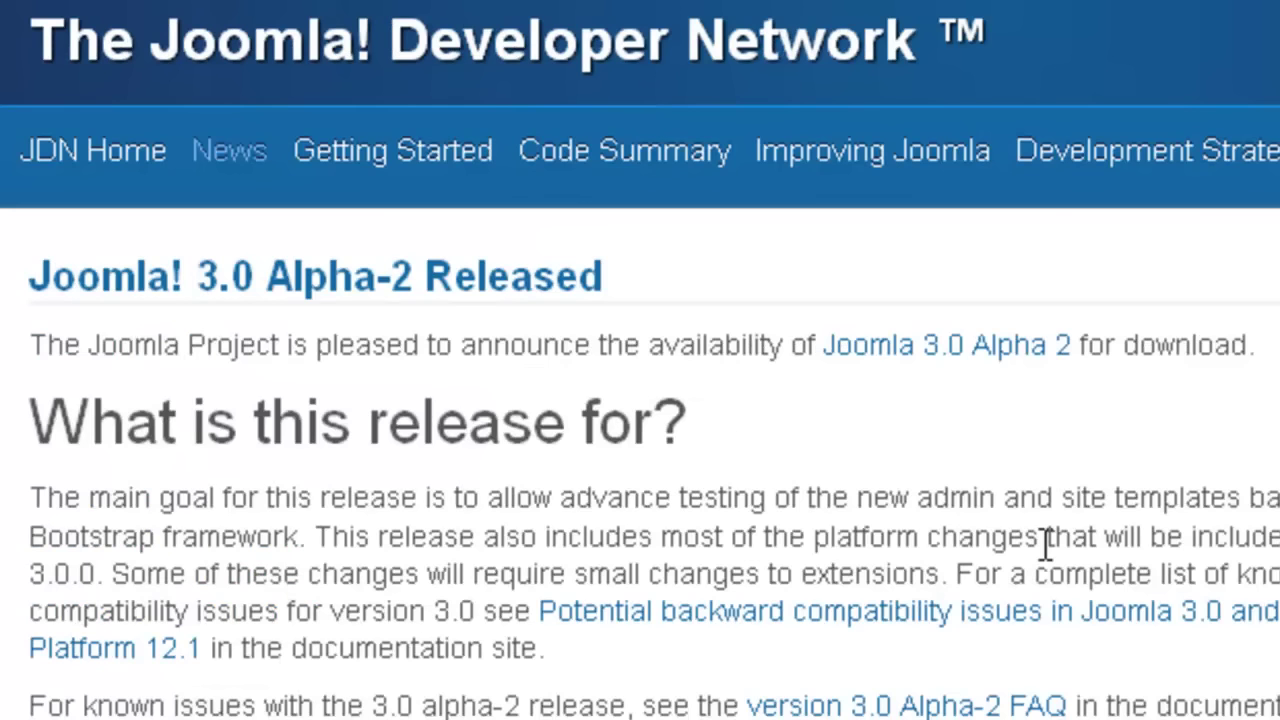
scroll(1046, 545, "down", 5)
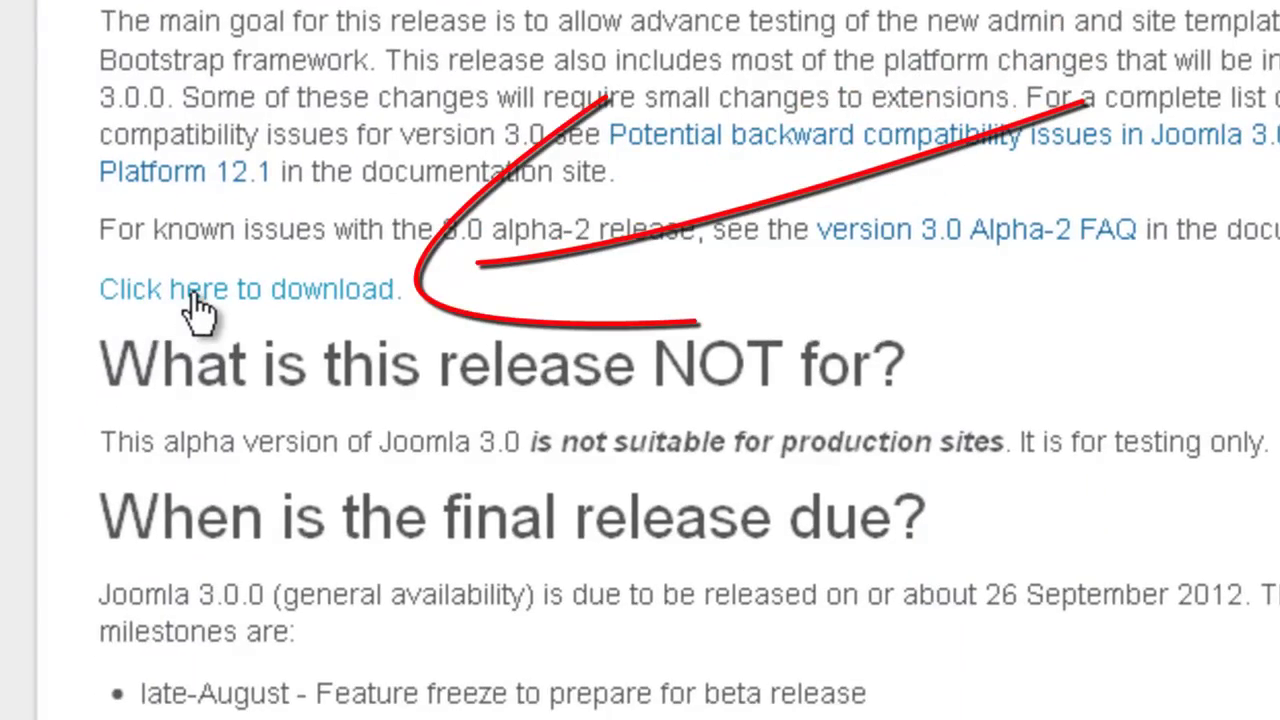
left_click(190, 298)
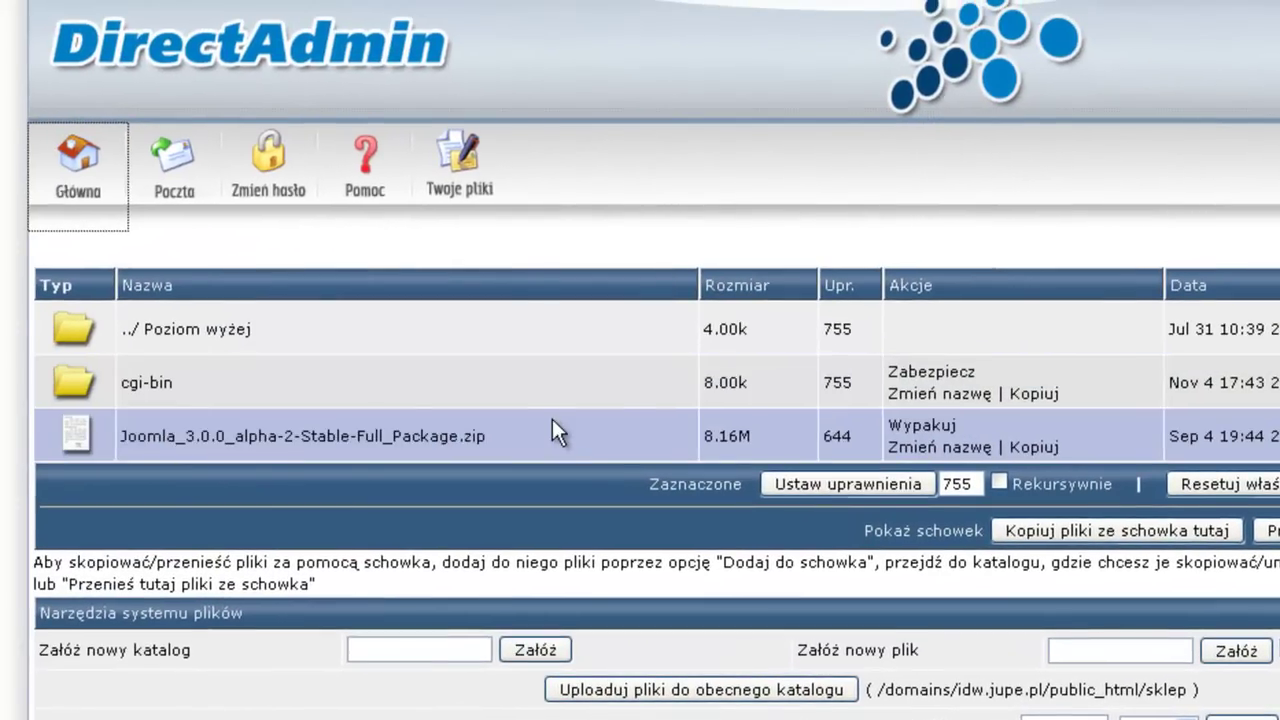
- Unpack the Joomla 3.0.0 alpha-2 zip into the sklep folder and return to it
mouse_move(382, 446)
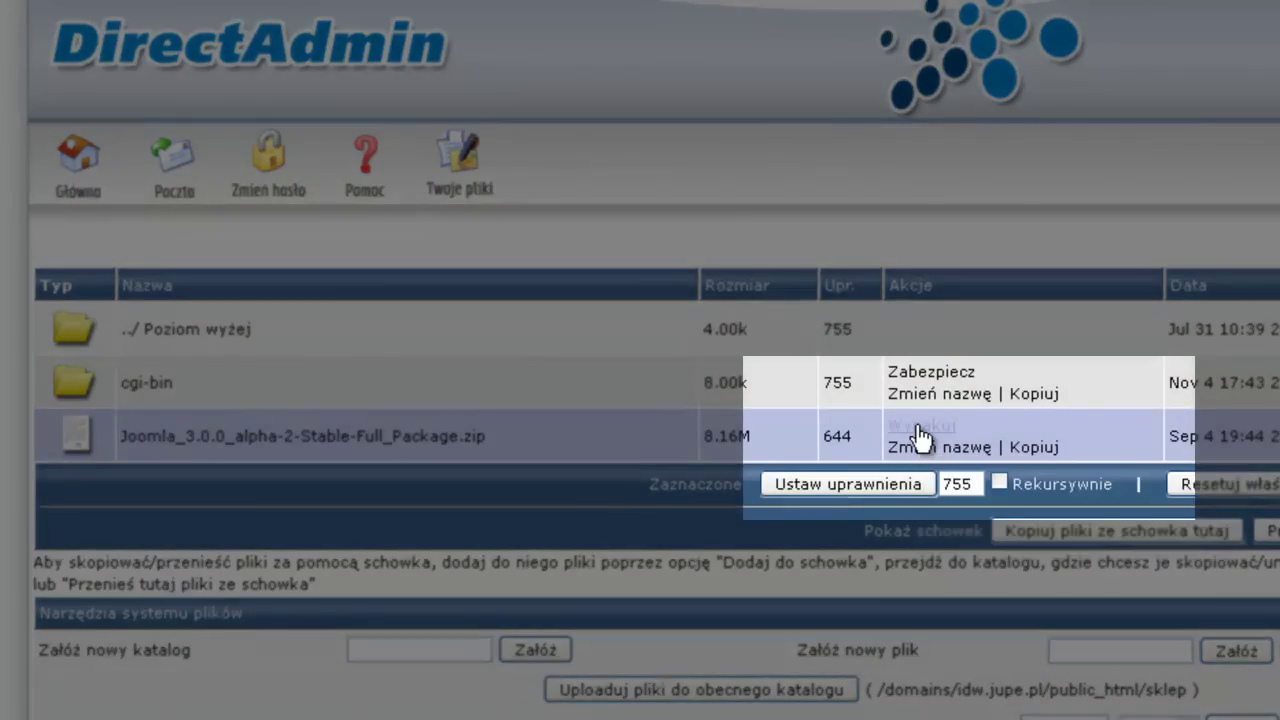
left_click(918, 436)
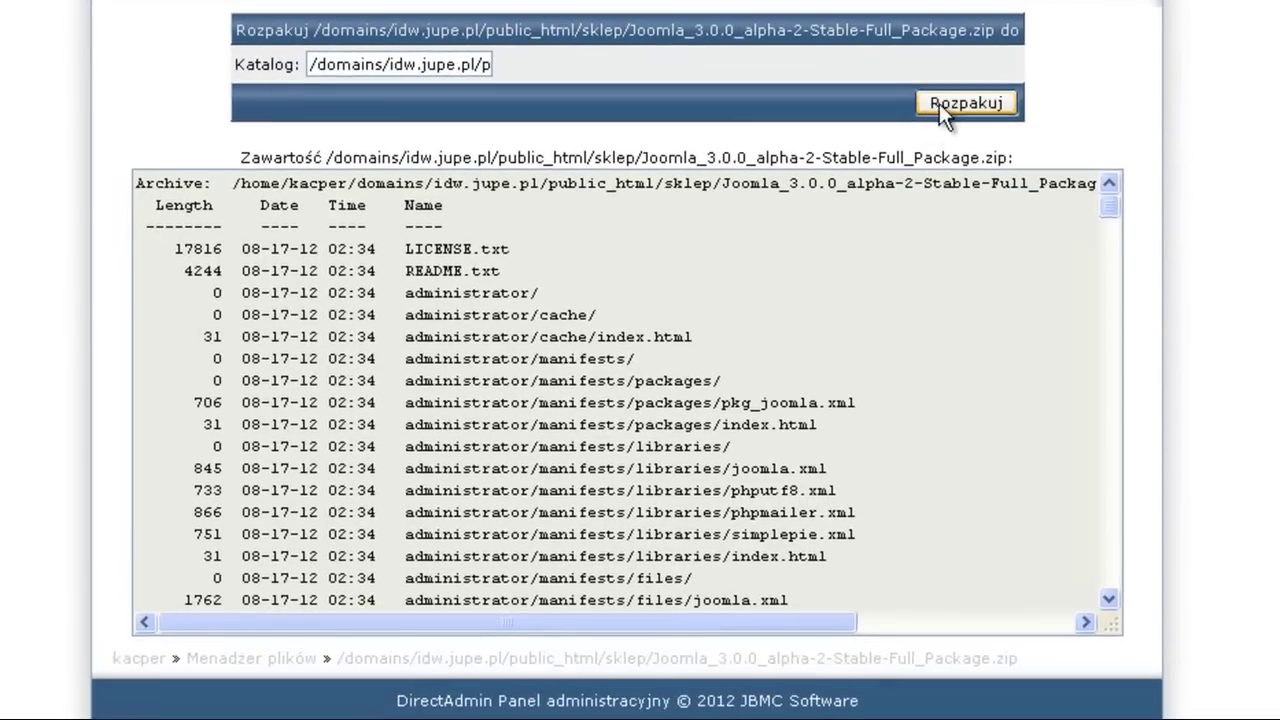
left_click(940, 103)
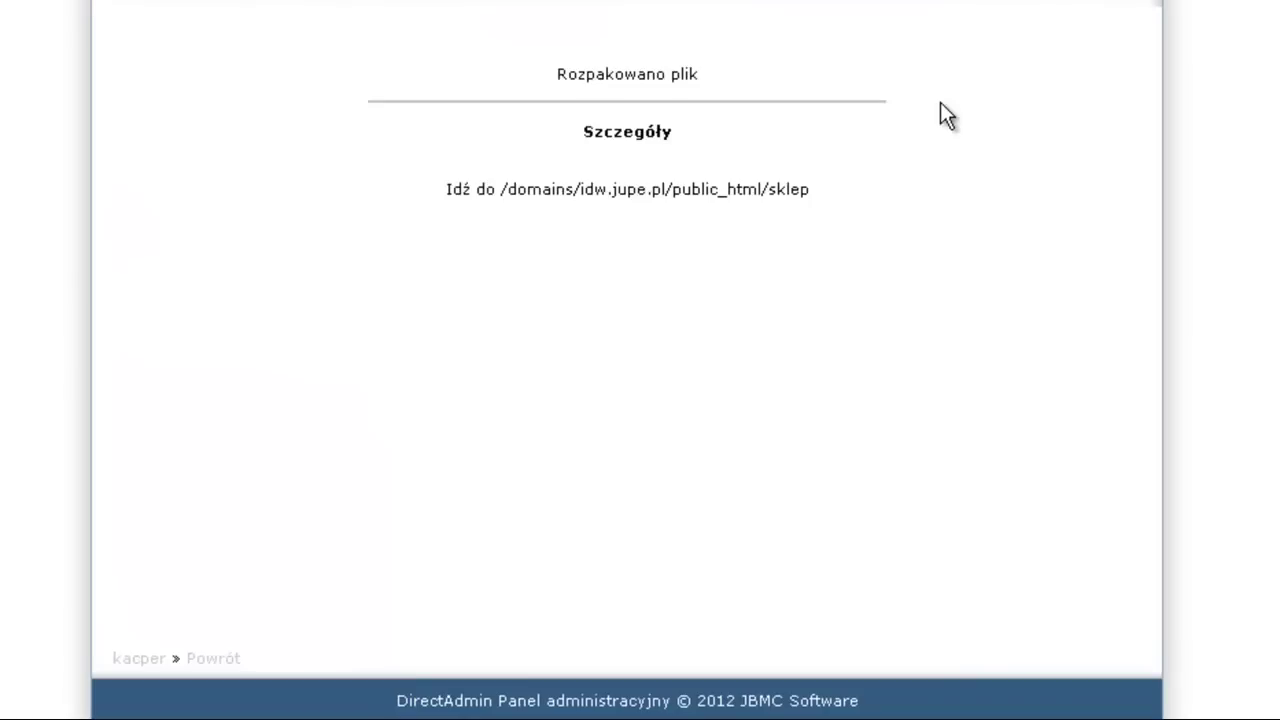
left_click(737, 192)
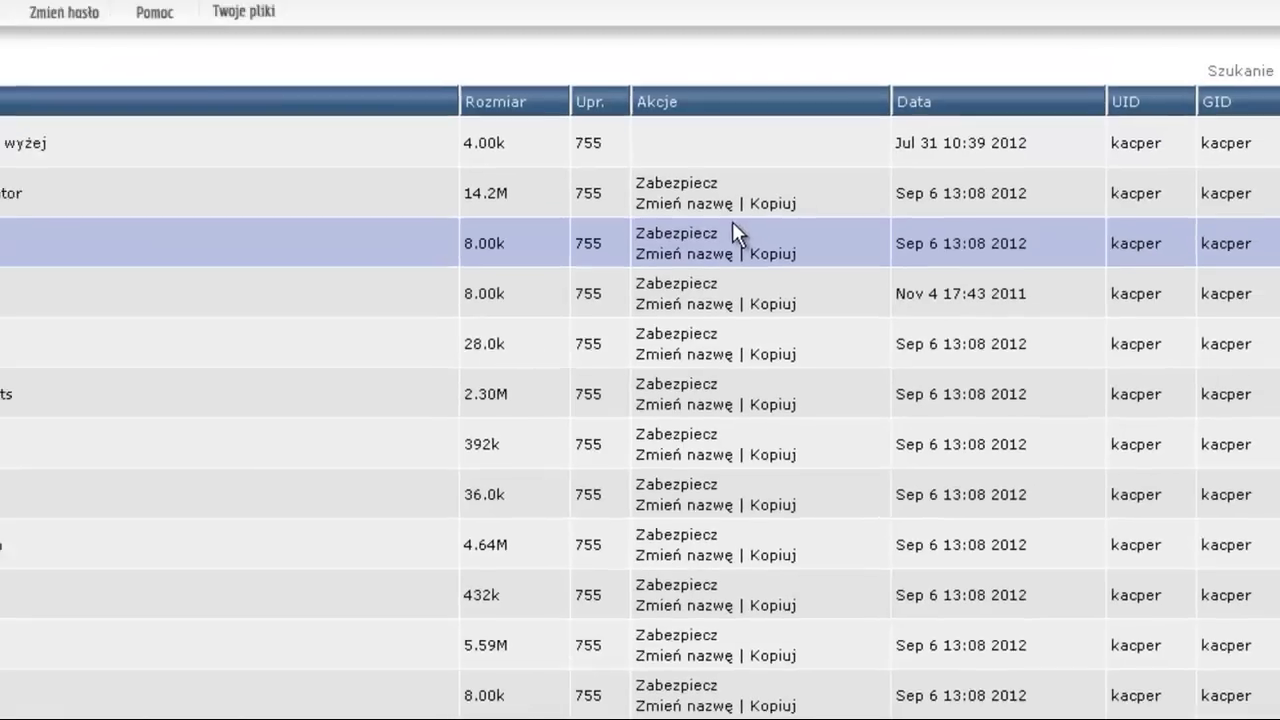
scroll(206, 417, "down", 4)
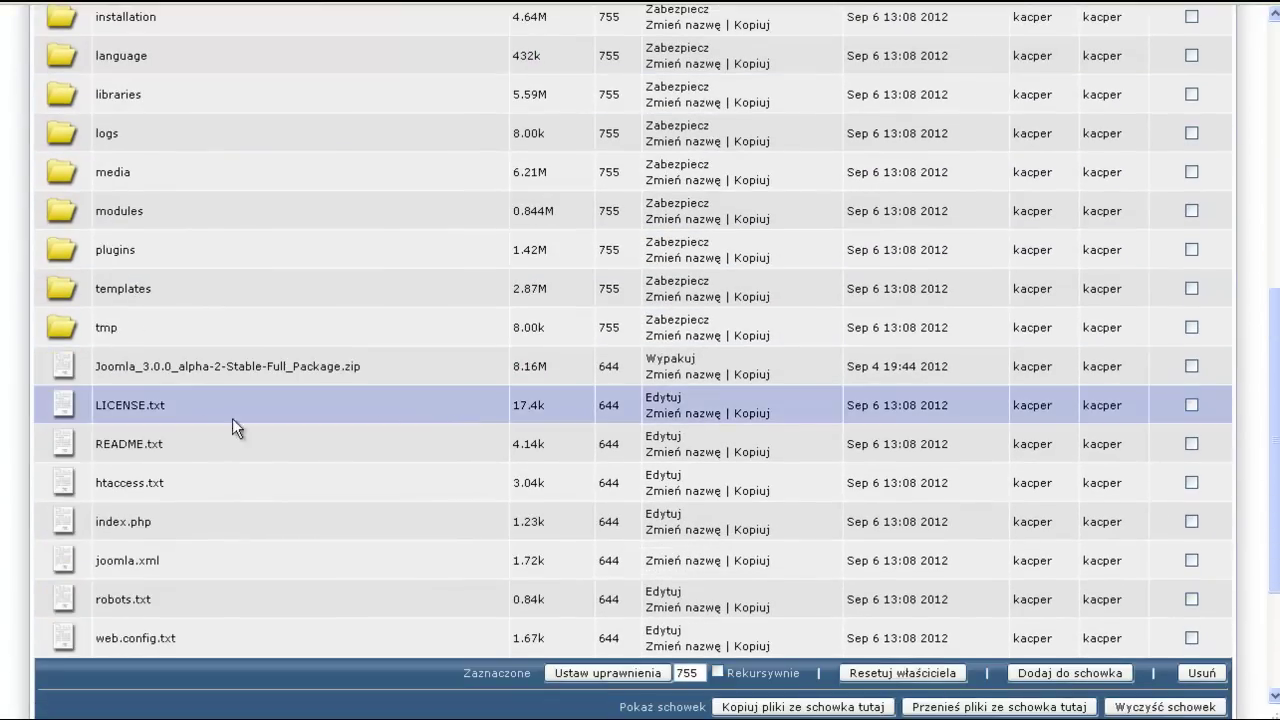
scroll(318, 489, "up", 2)
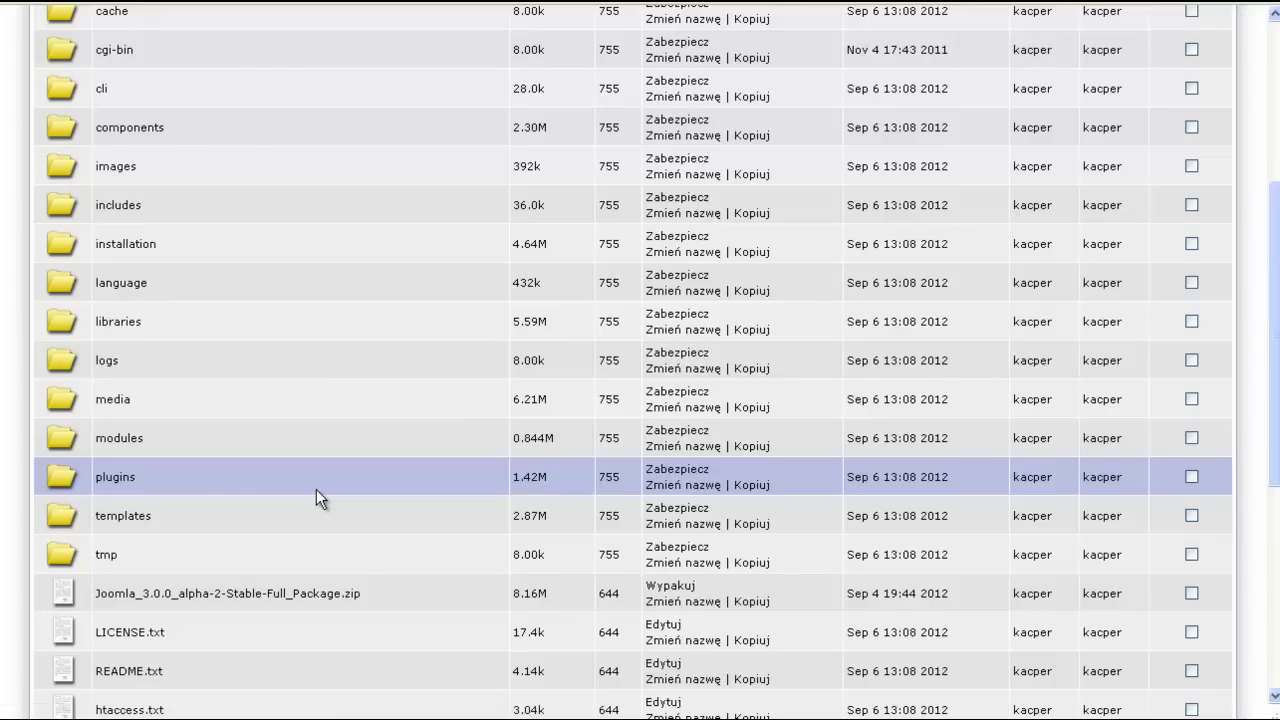
scroll(316, 489, "up", 2)
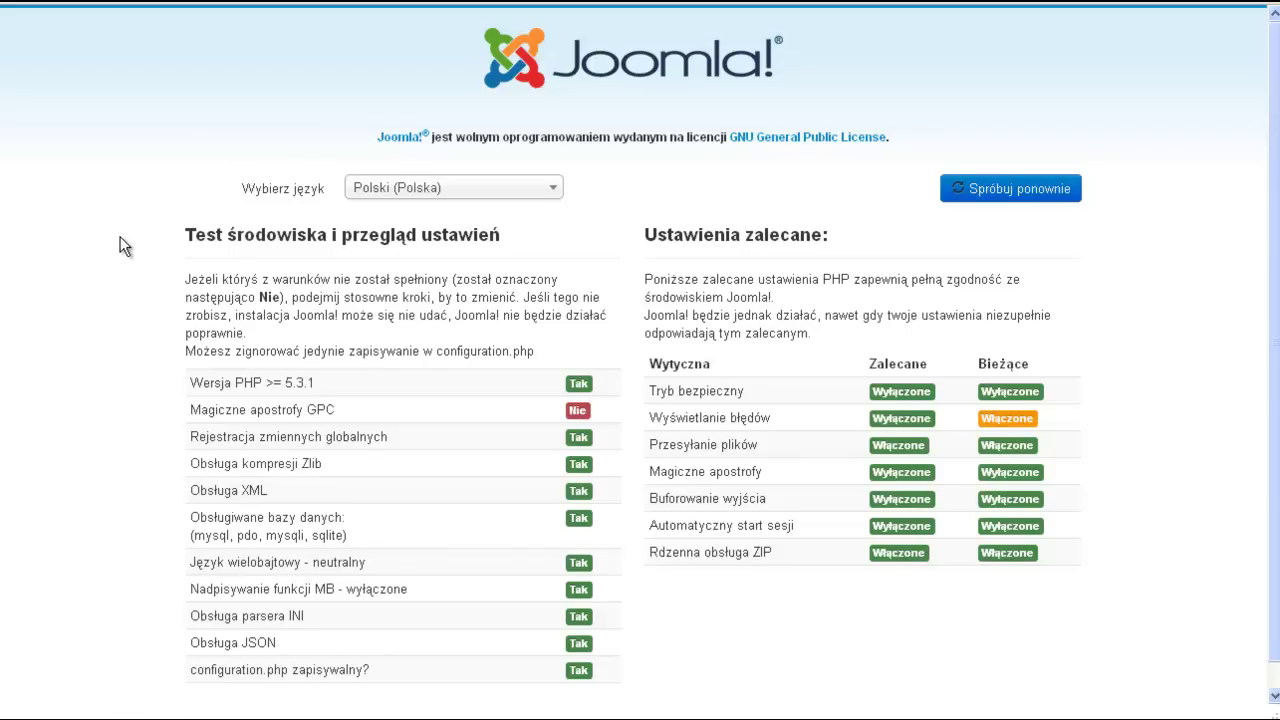
- Review the installer's Polish pre-installation check, noting GPC magic quotes marked Nie
scroll(120, 240, "down", 1)
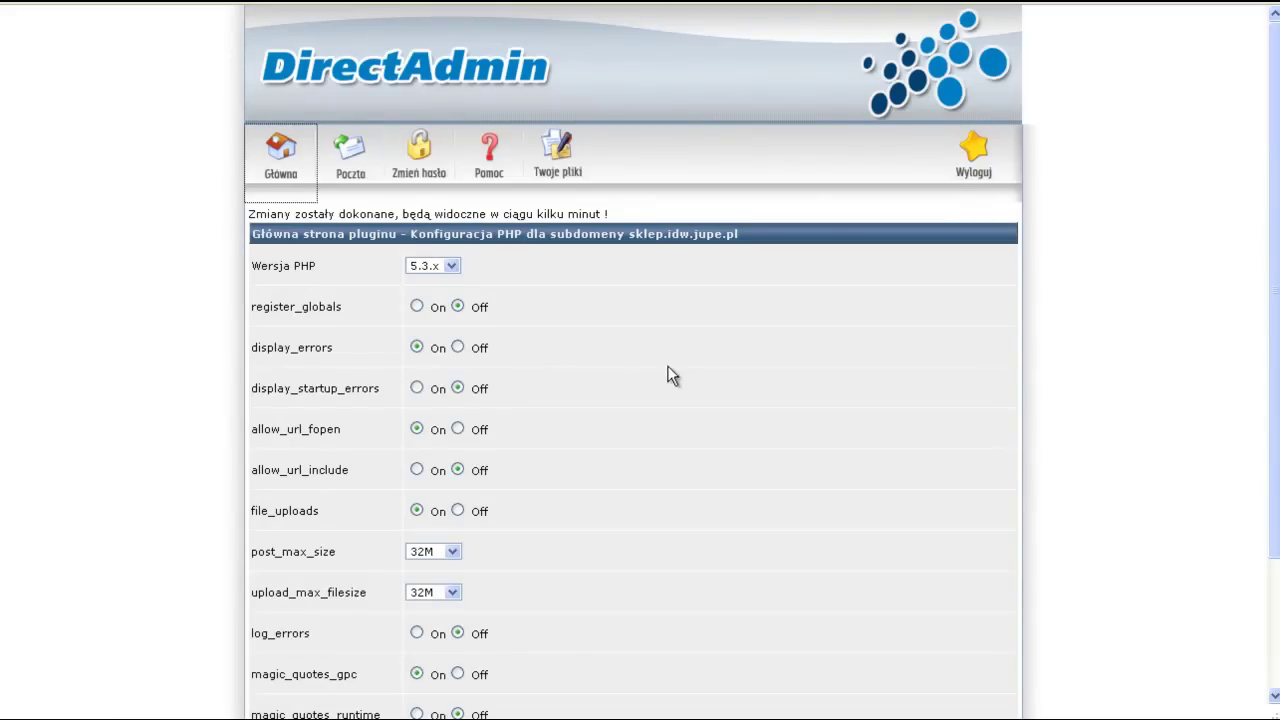
- Set magic_quotes_gpc to Off in the sklep subdomain's PHP configuration and save
scroll(669, 371, "down", 3)
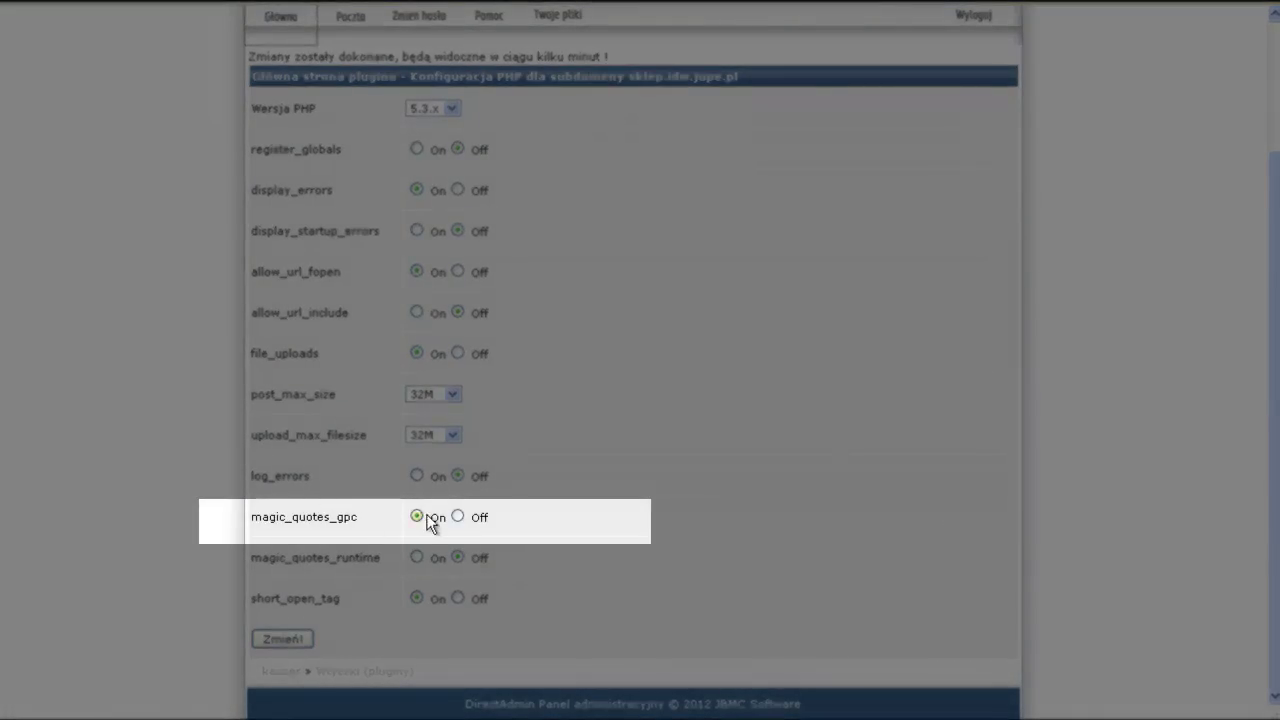
left_click(458, 516)
left_click(280, 640)
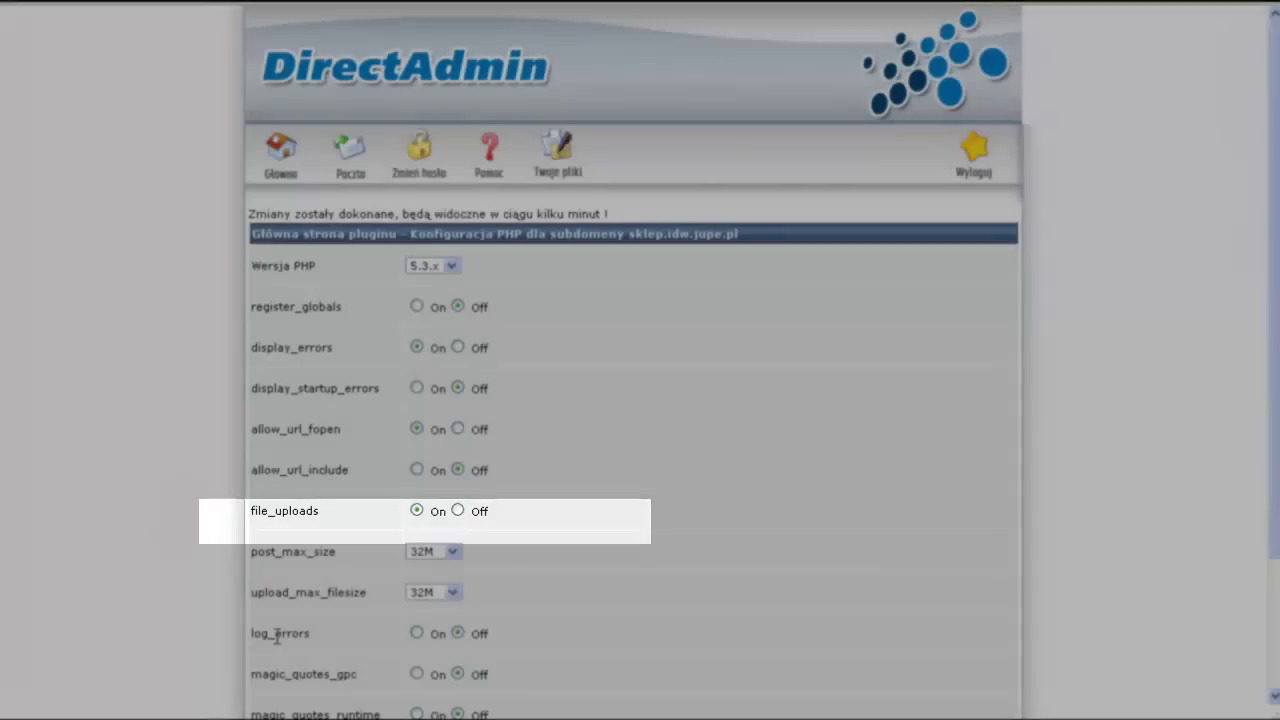
scroll(516, 558, "down", 3)
scroll(520, 570, "up", 3)
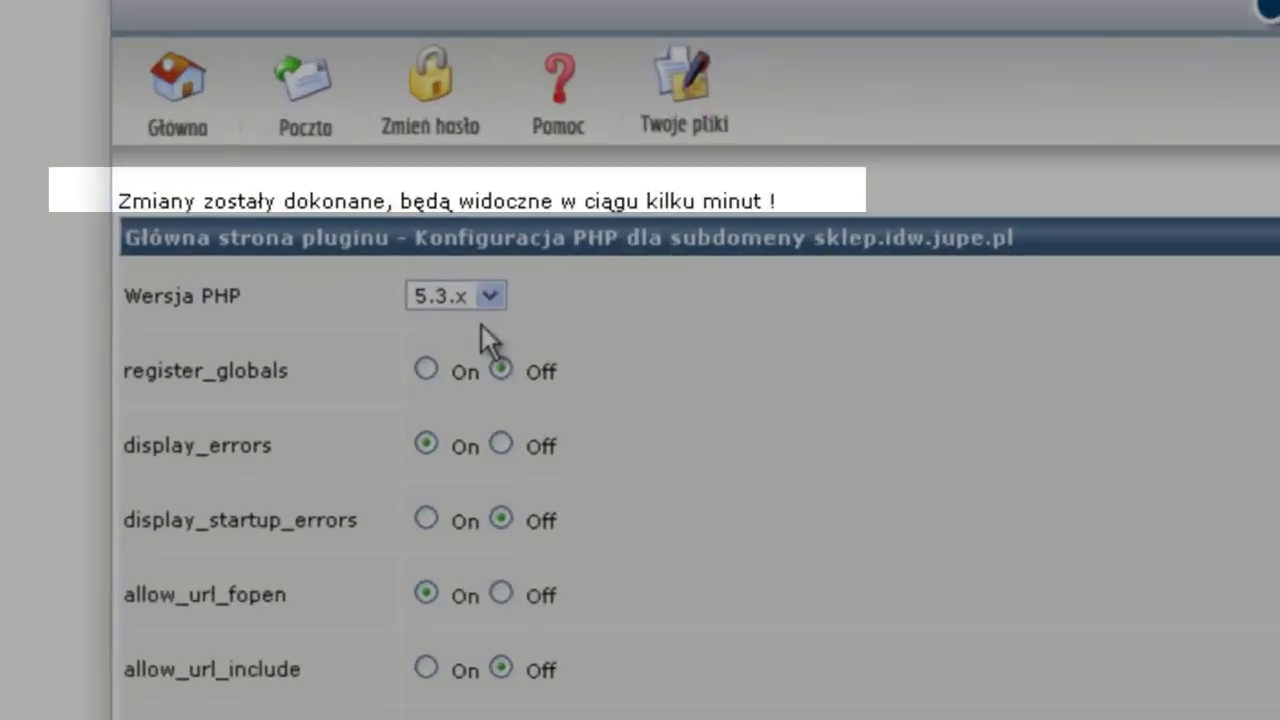
left_click_drag(858, 204, 80, 197)
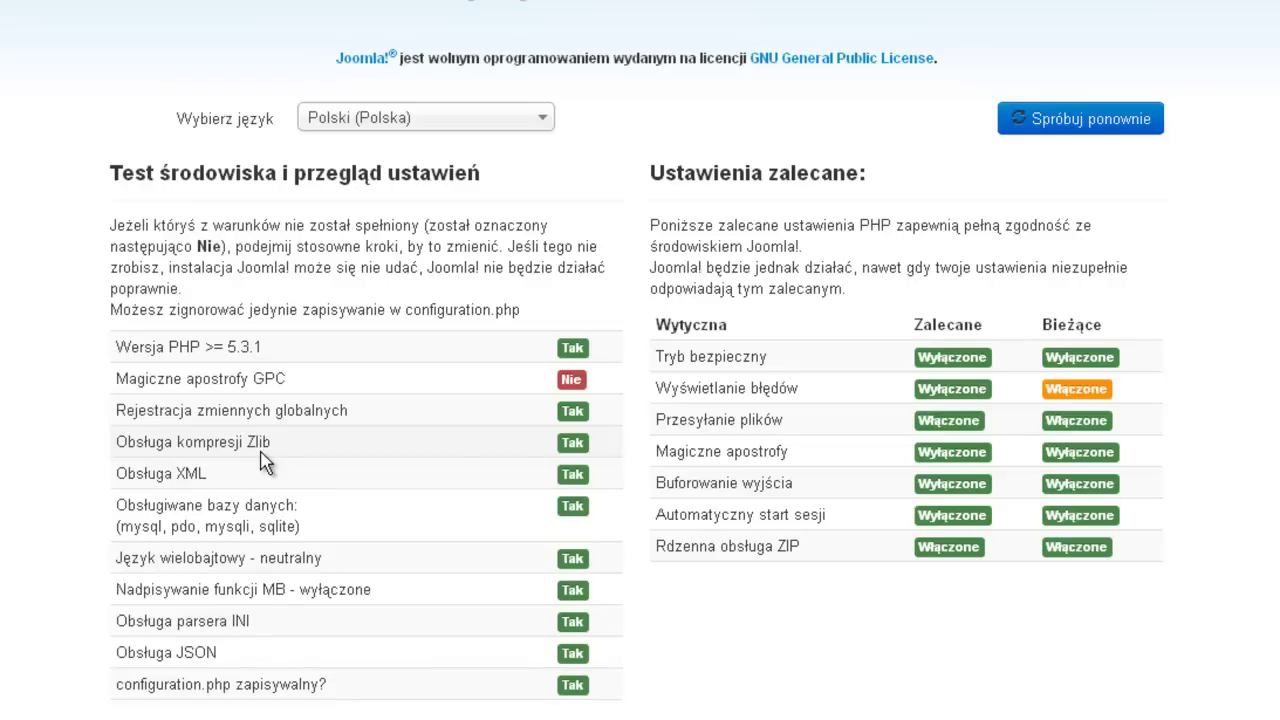
- Rerun the environment check with Spróbuj ponownie to reach Główna konfiguracja
left_click(1087, 130)
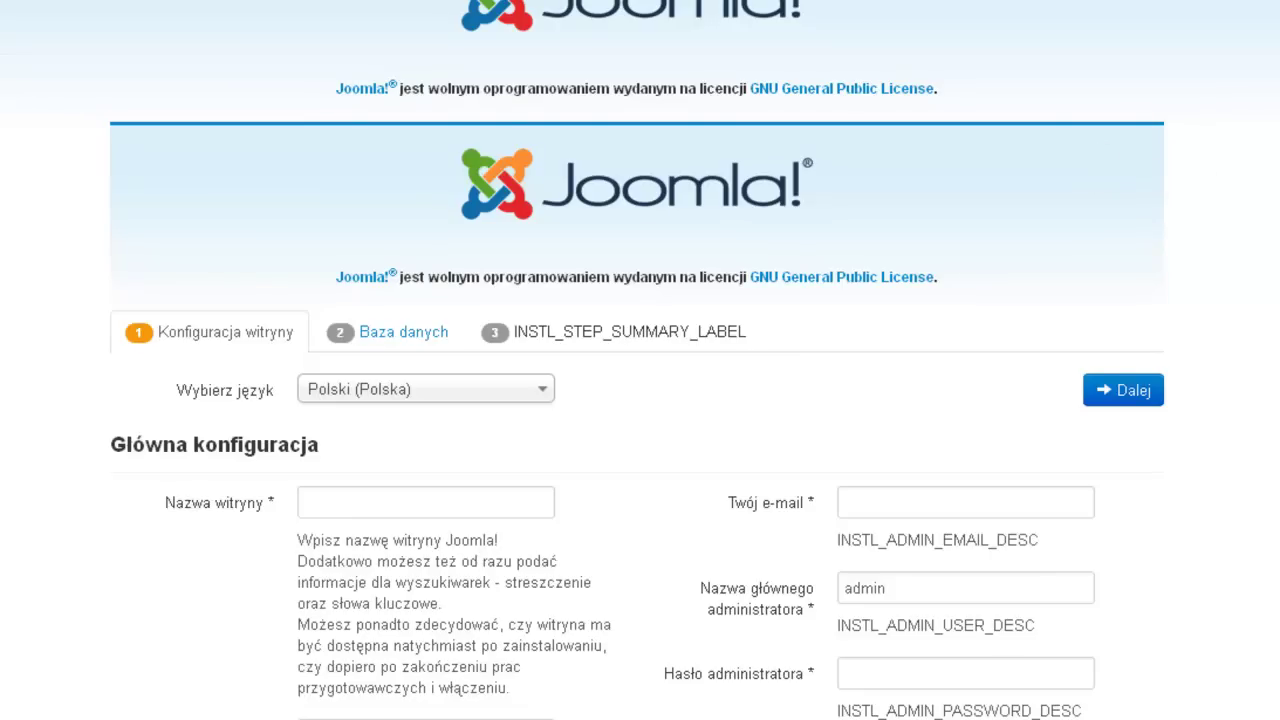
- Enter site name 'Test' and site description 'testowa witryna'
scroll(640, 400, "down", 4)
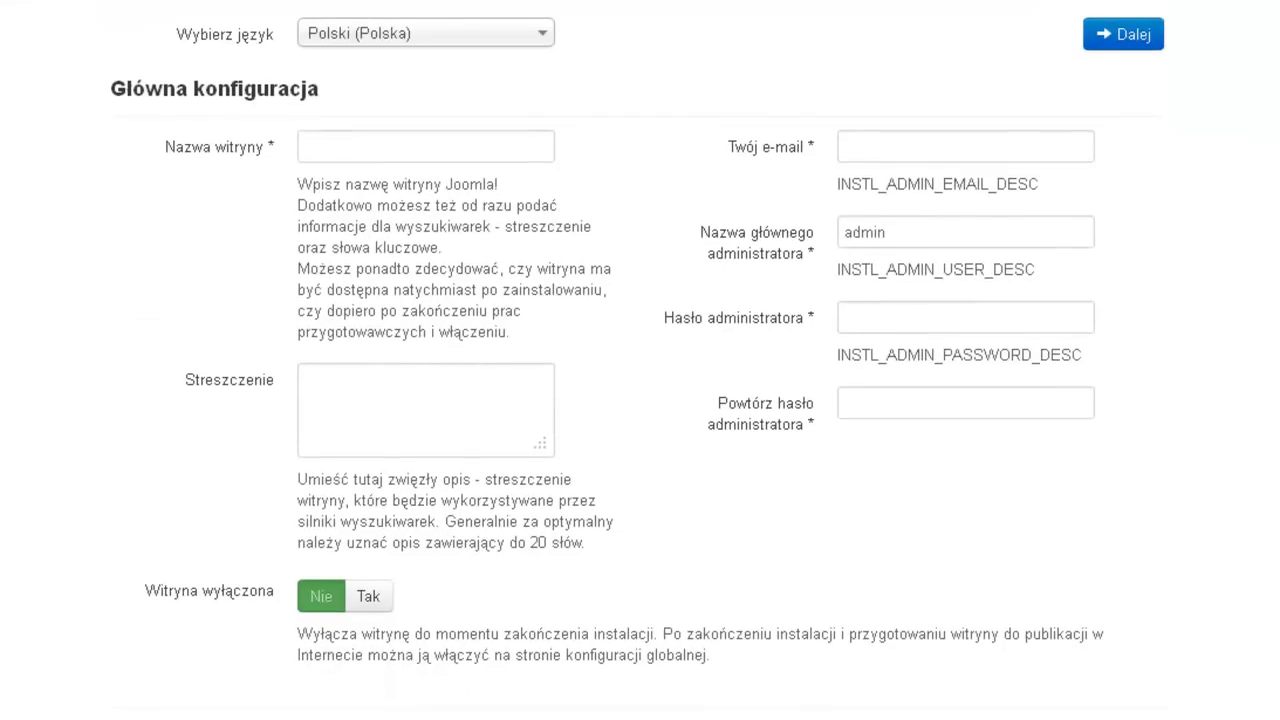
scroll(640, 360, "up", 1)
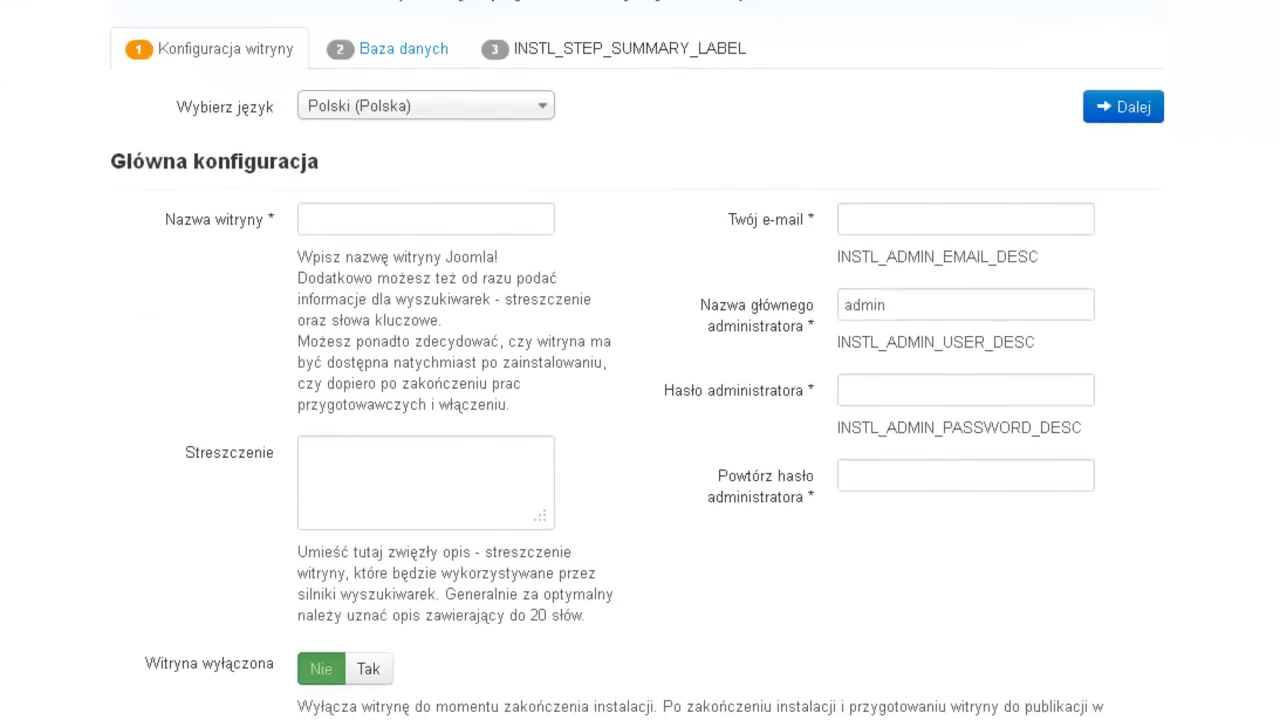
scroll(640, 360, "down", 1)
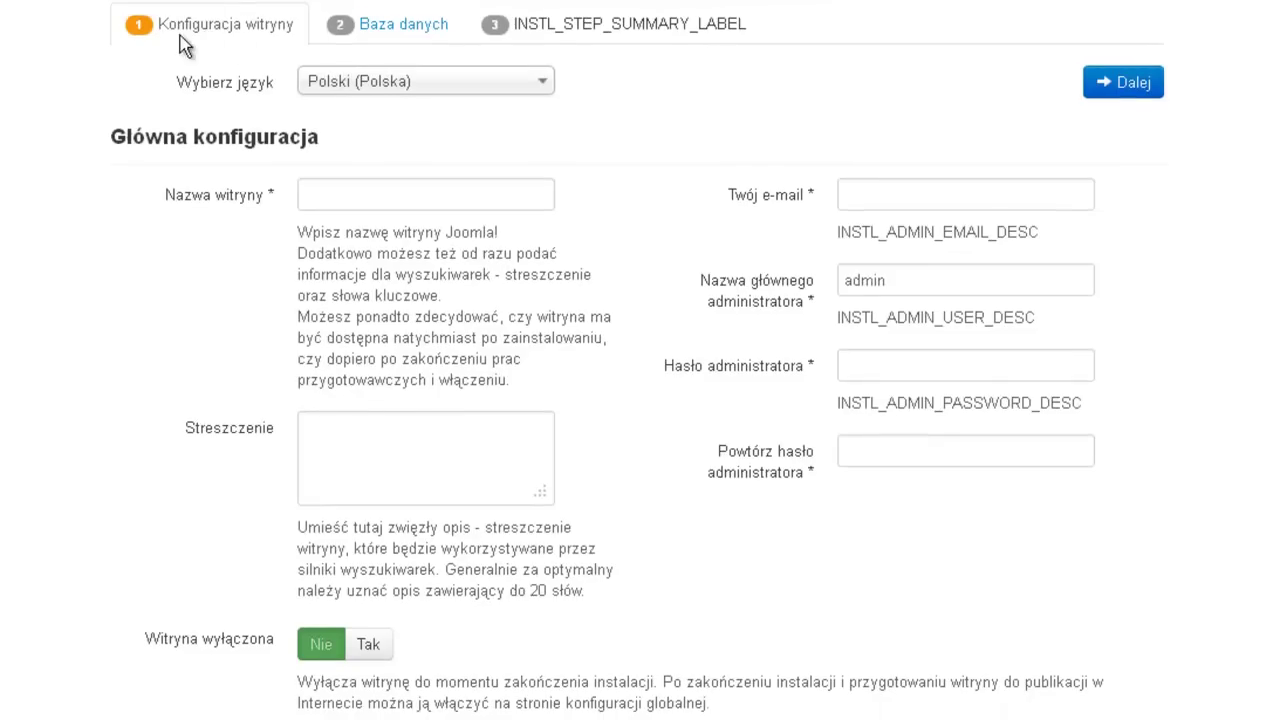
left_click(500, 257)
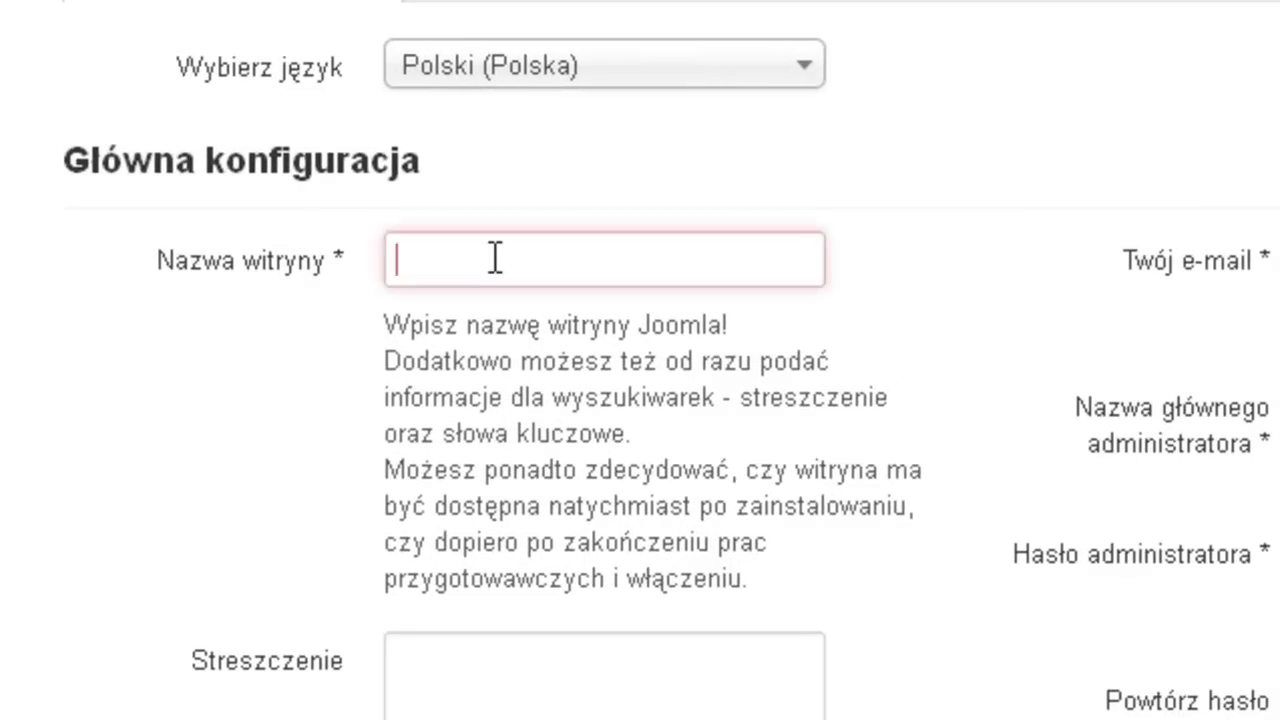
type("Test")
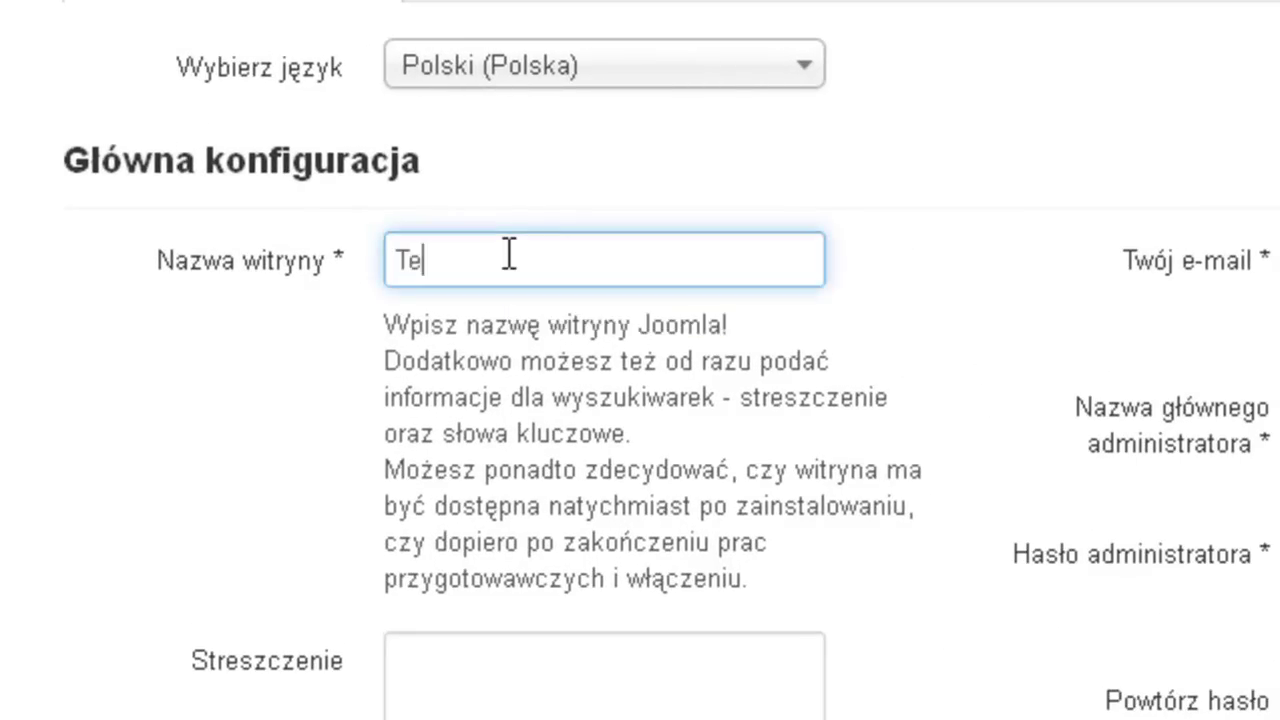
left_click(528, 672)
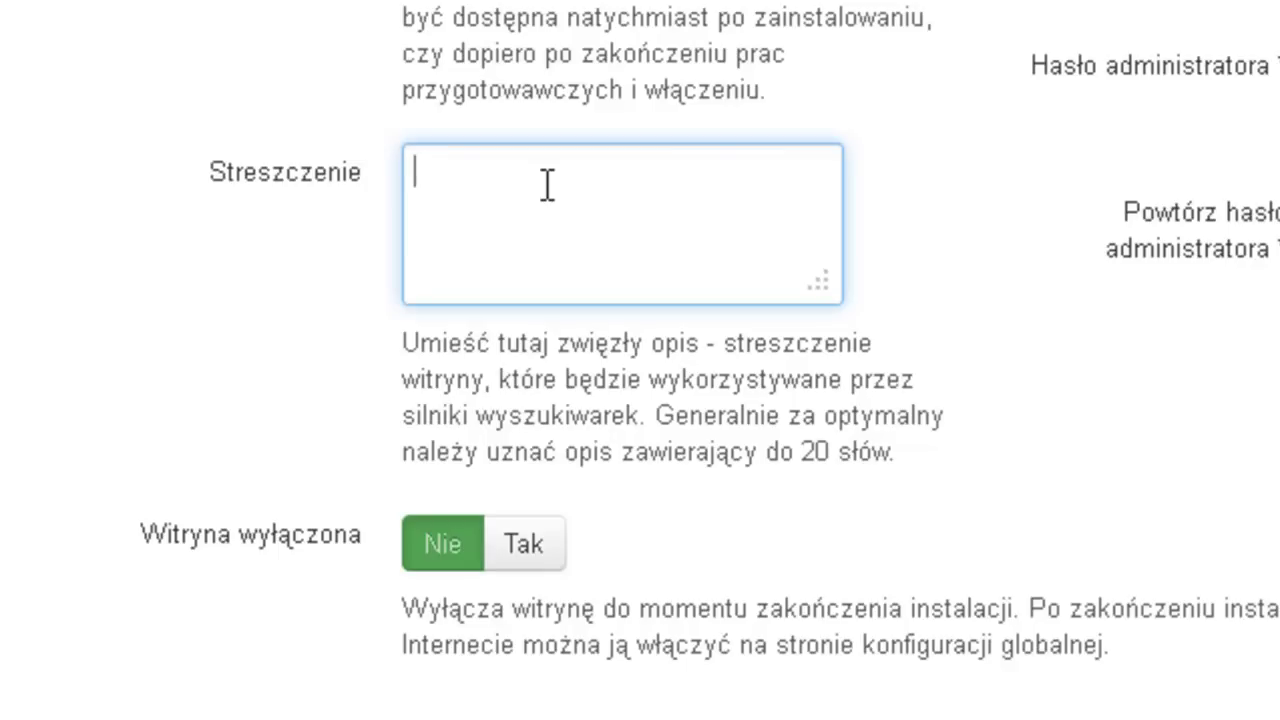
type("testowa wit")
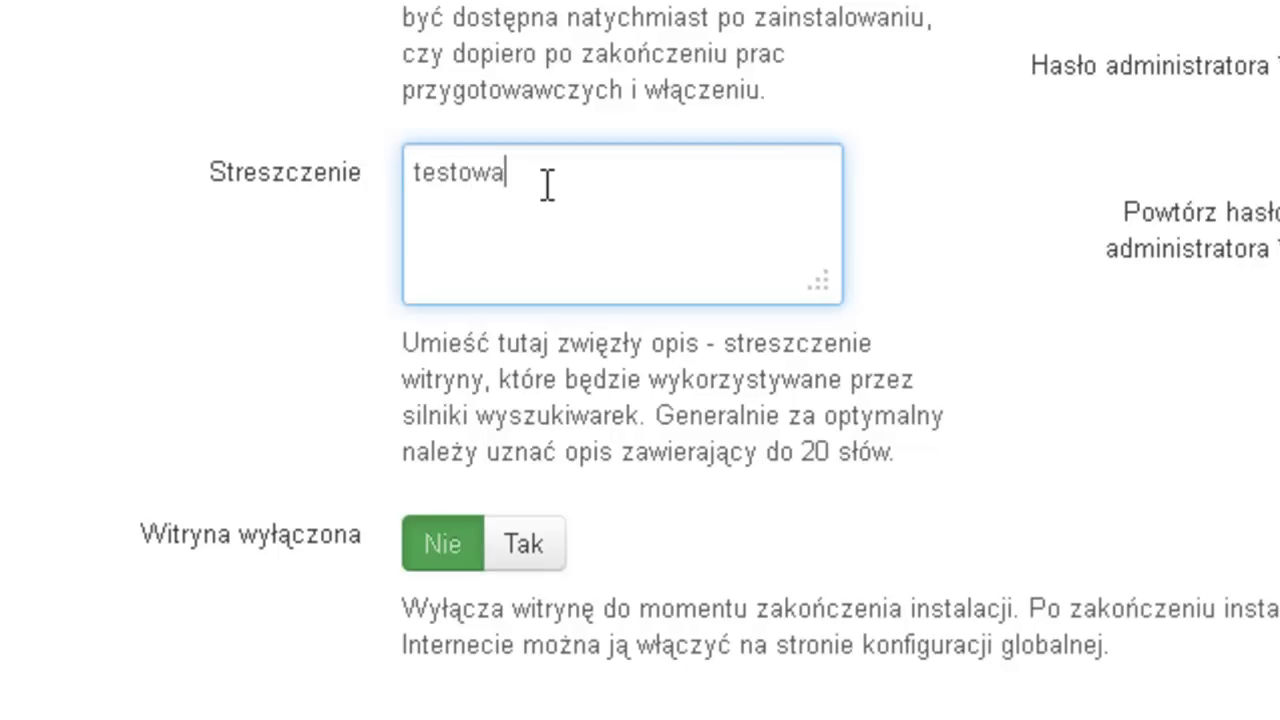
type("ryna")
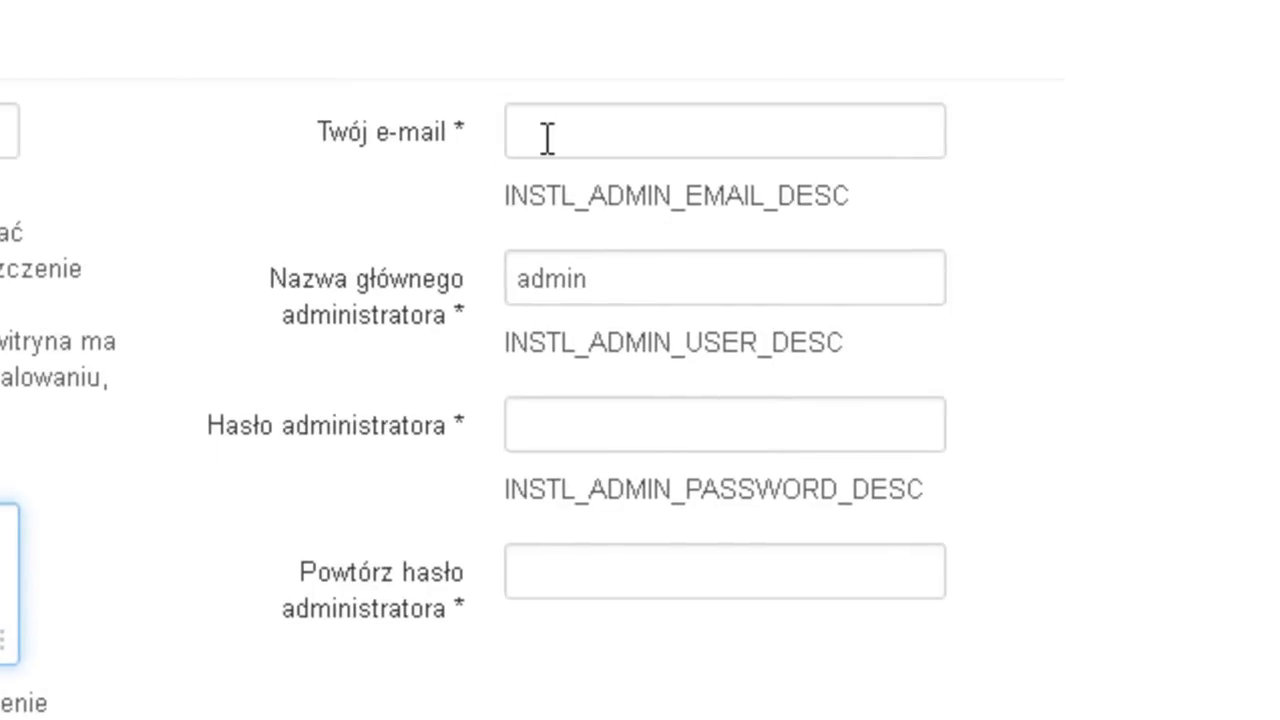
- Enter the administrator e-mail, keep username admin, enter the password twice, and submit
left_click(545, 133)
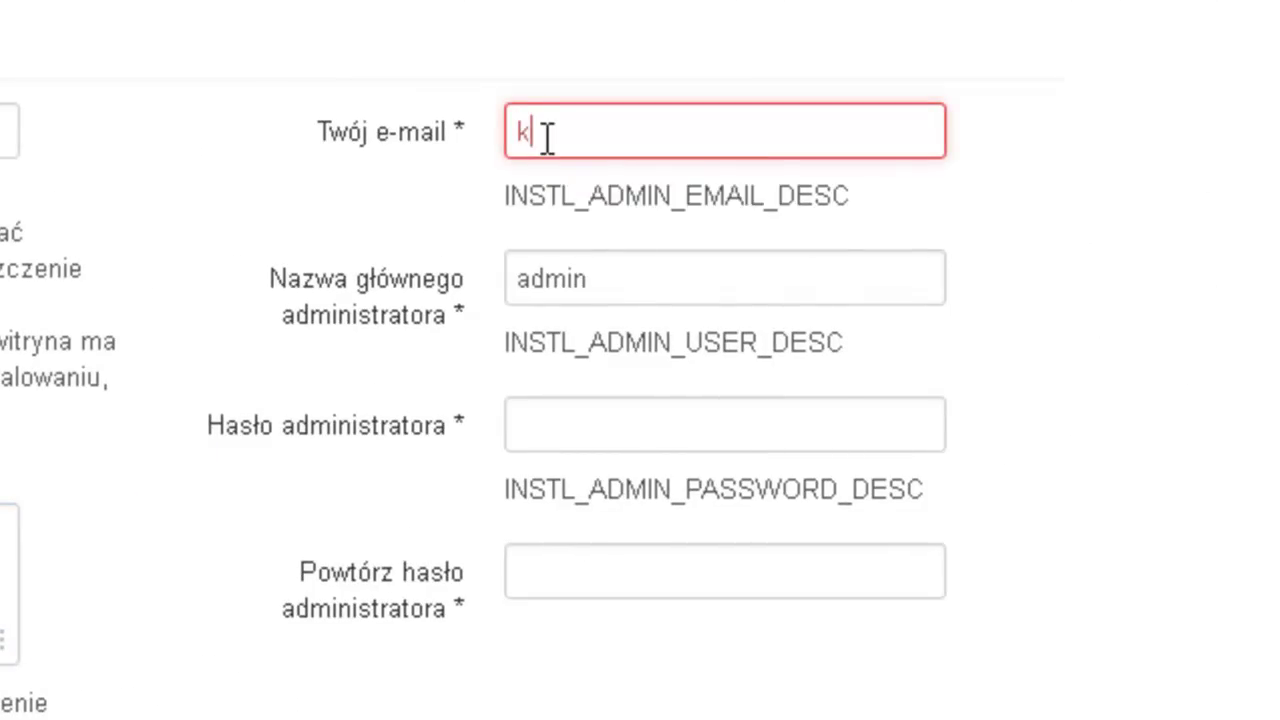
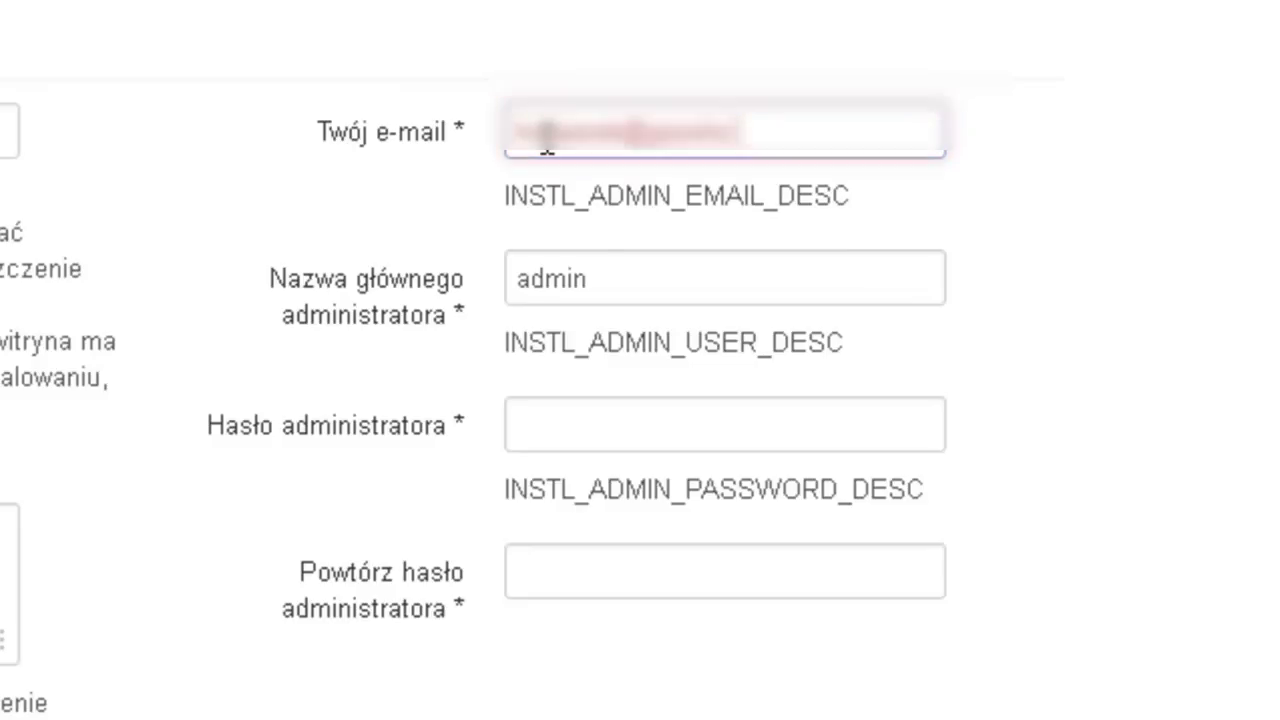
key("Tab")
key("Tab")
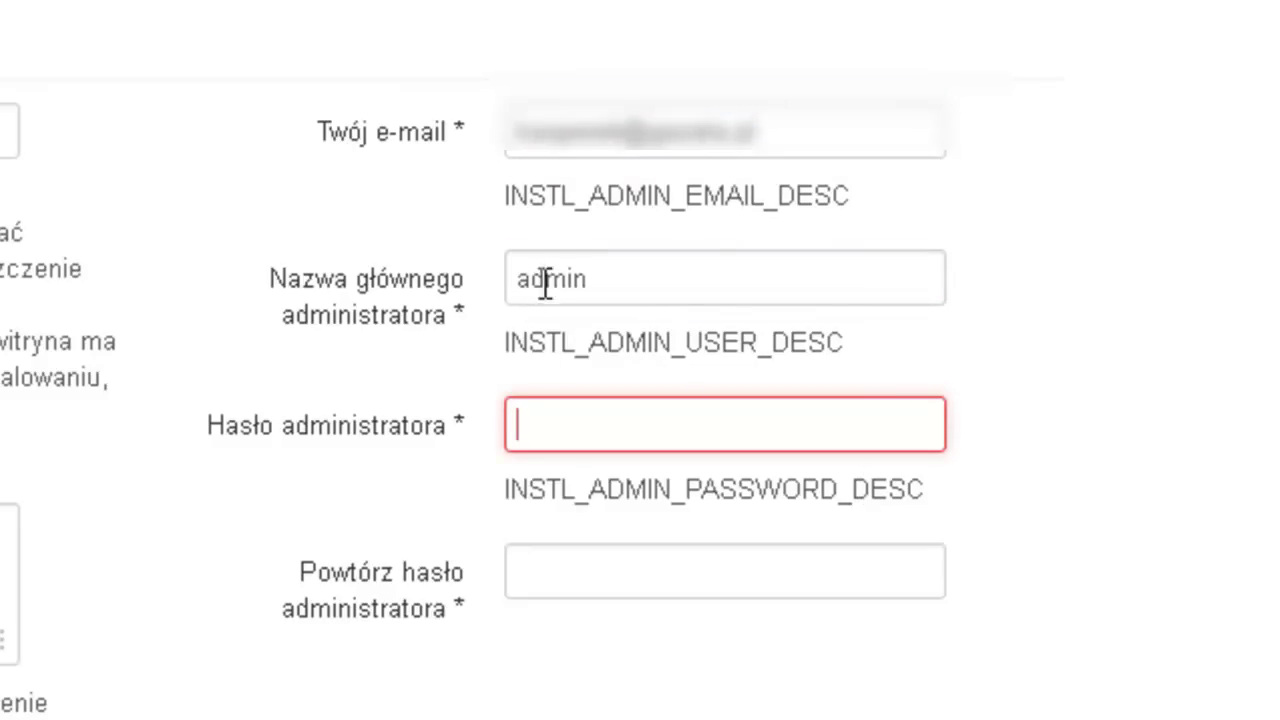
left_click(598, 276)
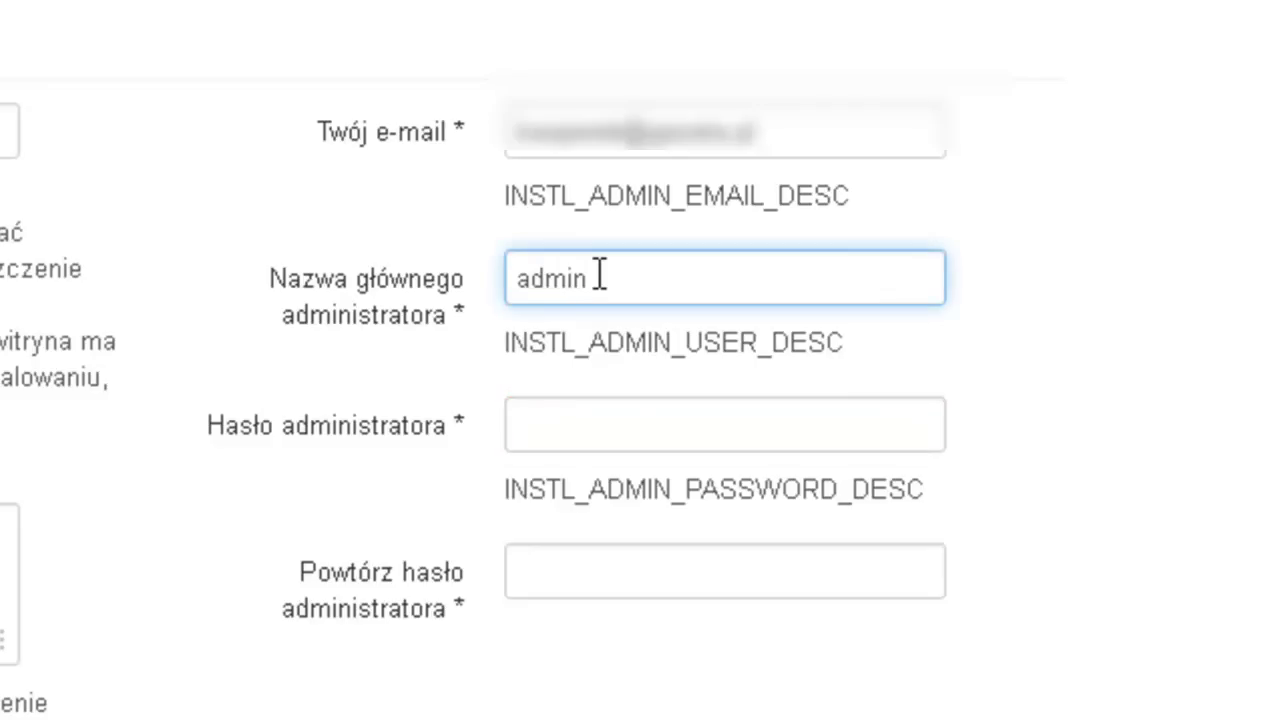
left_click(588, 434)
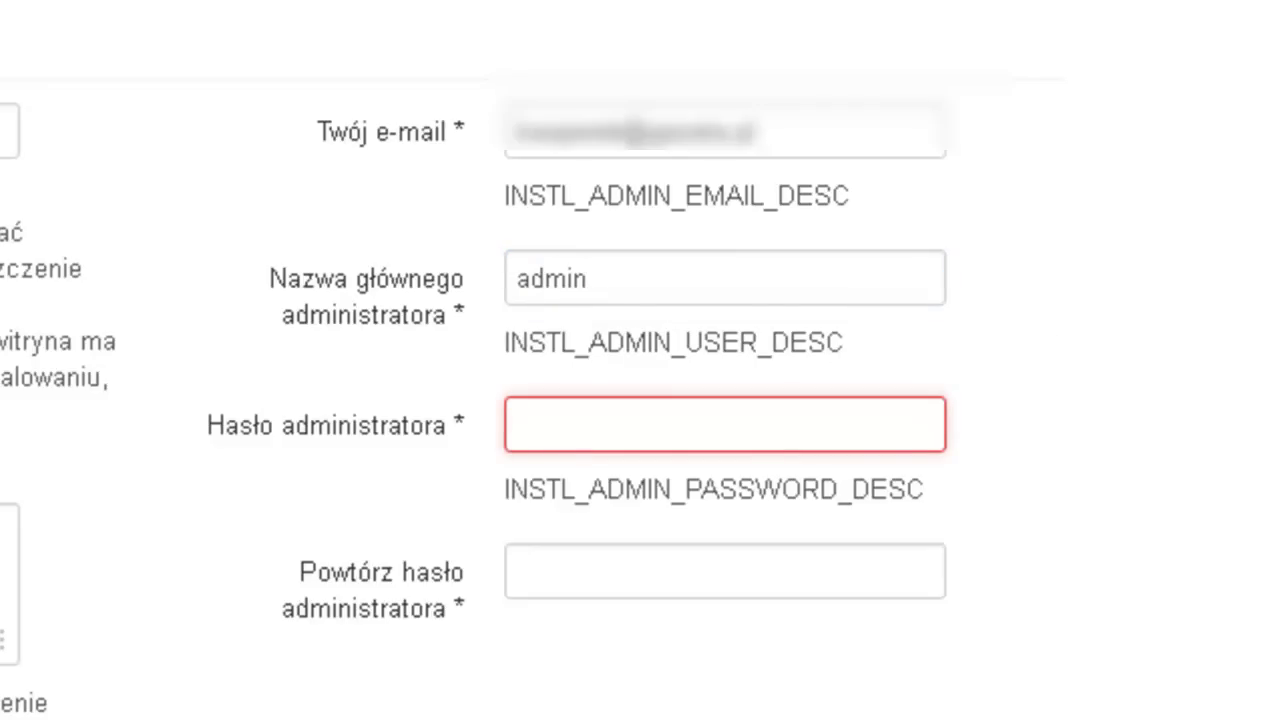
type("******")
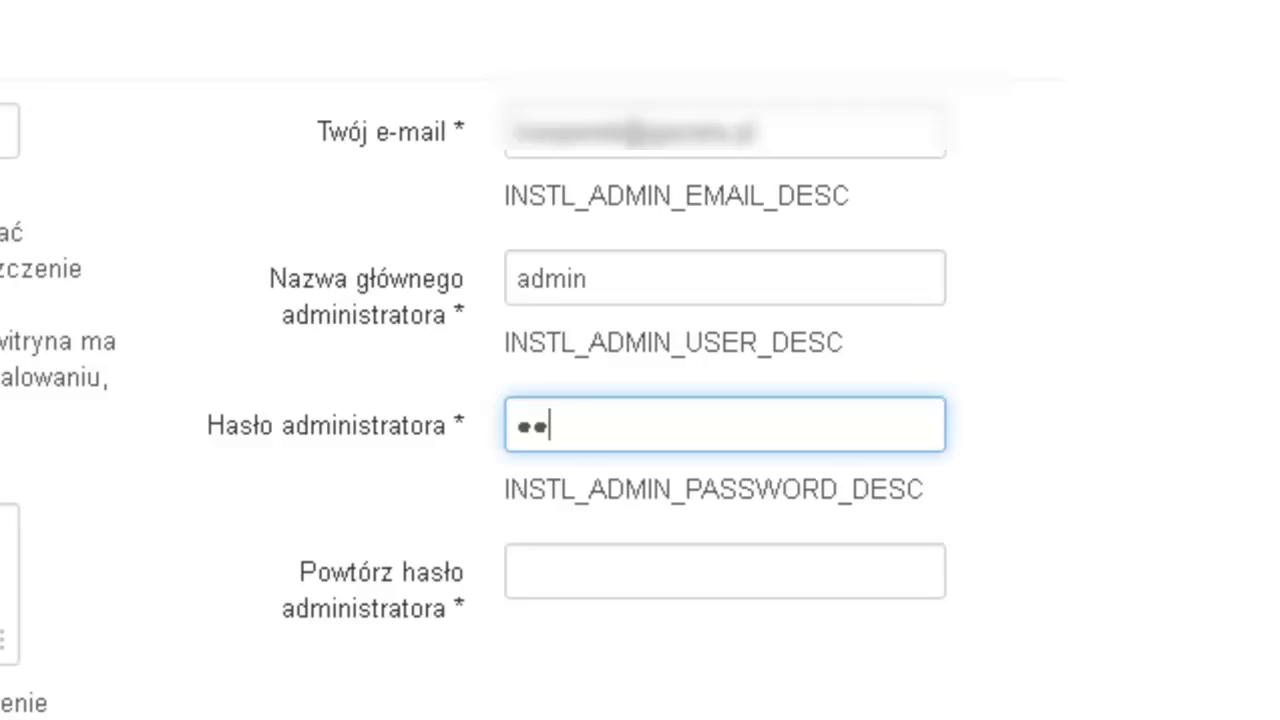
type("*")
key("Tab")
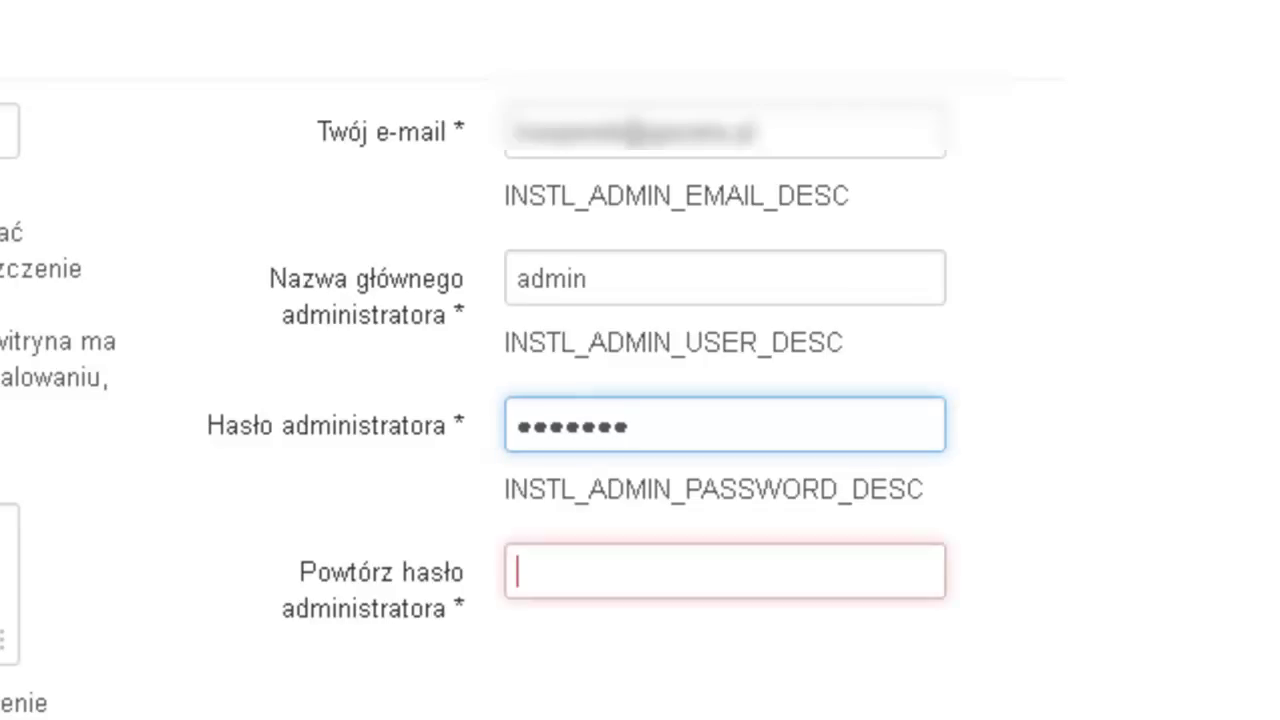
type("*******")
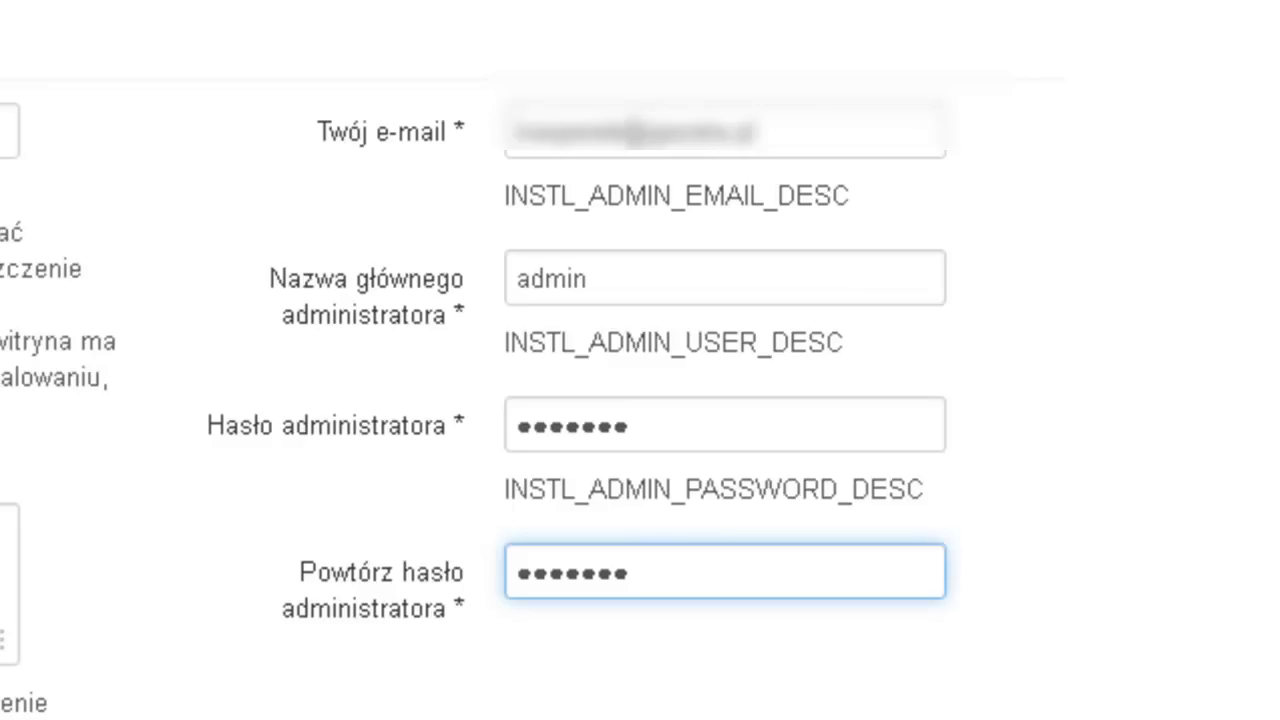
scroll(300, 620, "up", 3)
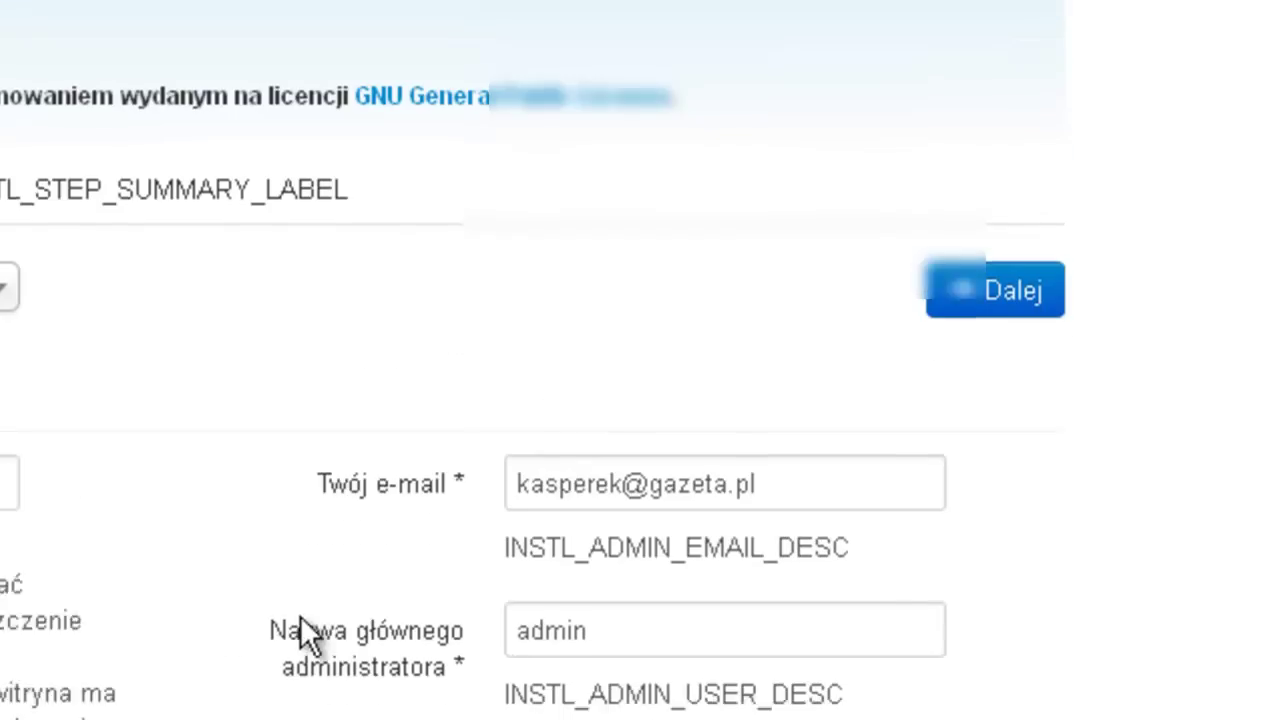
left_click(952, 328)
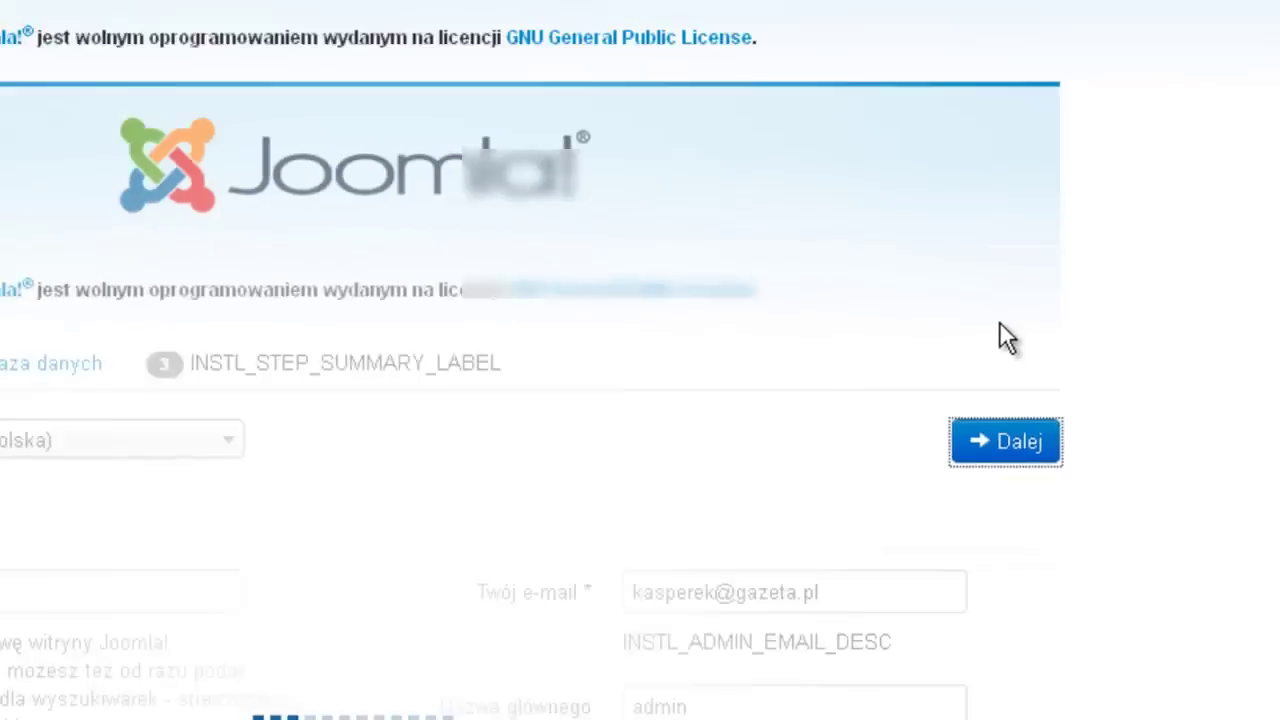
- Enter the database username, password and pasted database name on localhost, then continue
scroll(254, 306, "down", 3)
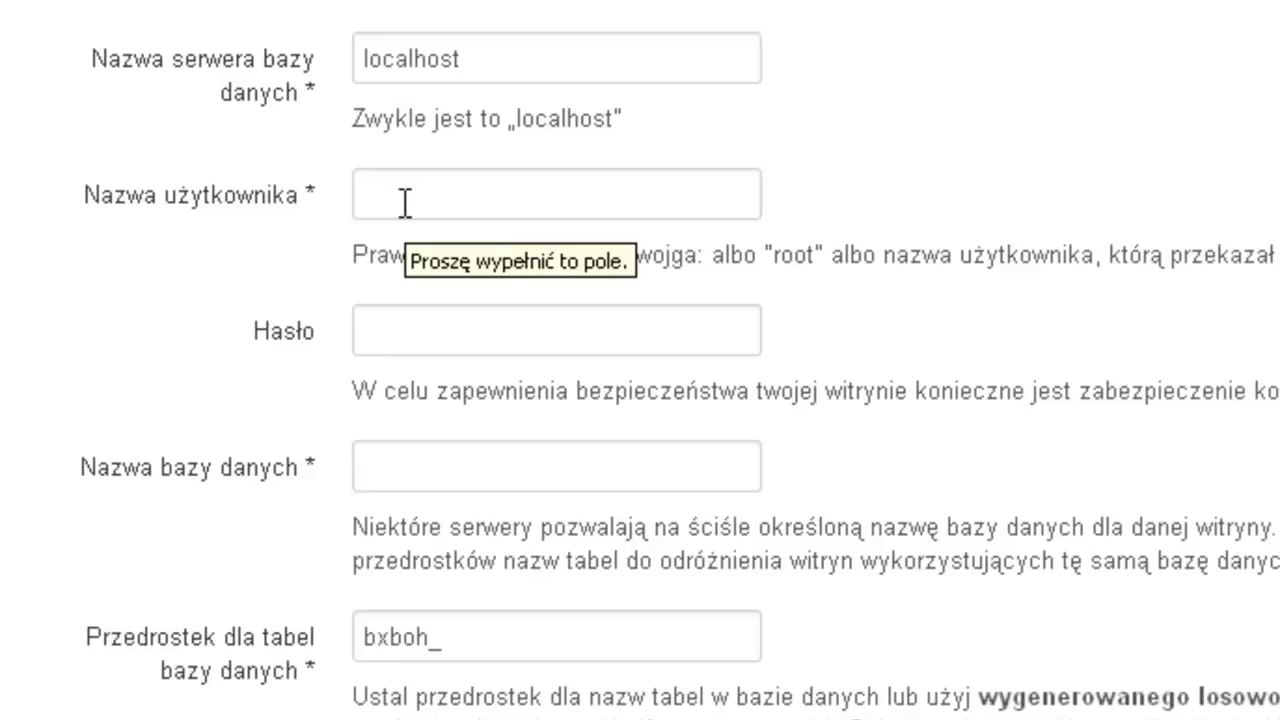
left_click(405, 203)
type("kacper_sklep")
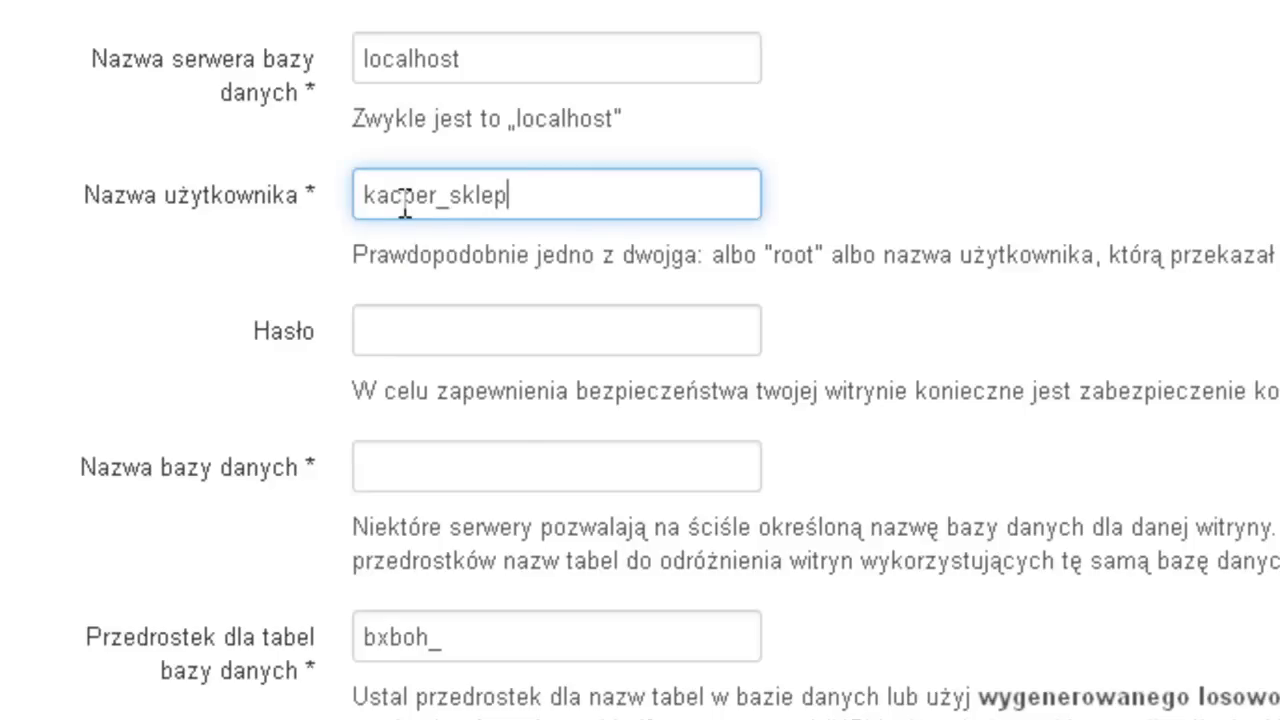
left_click(391, 328)
type("••••••••")
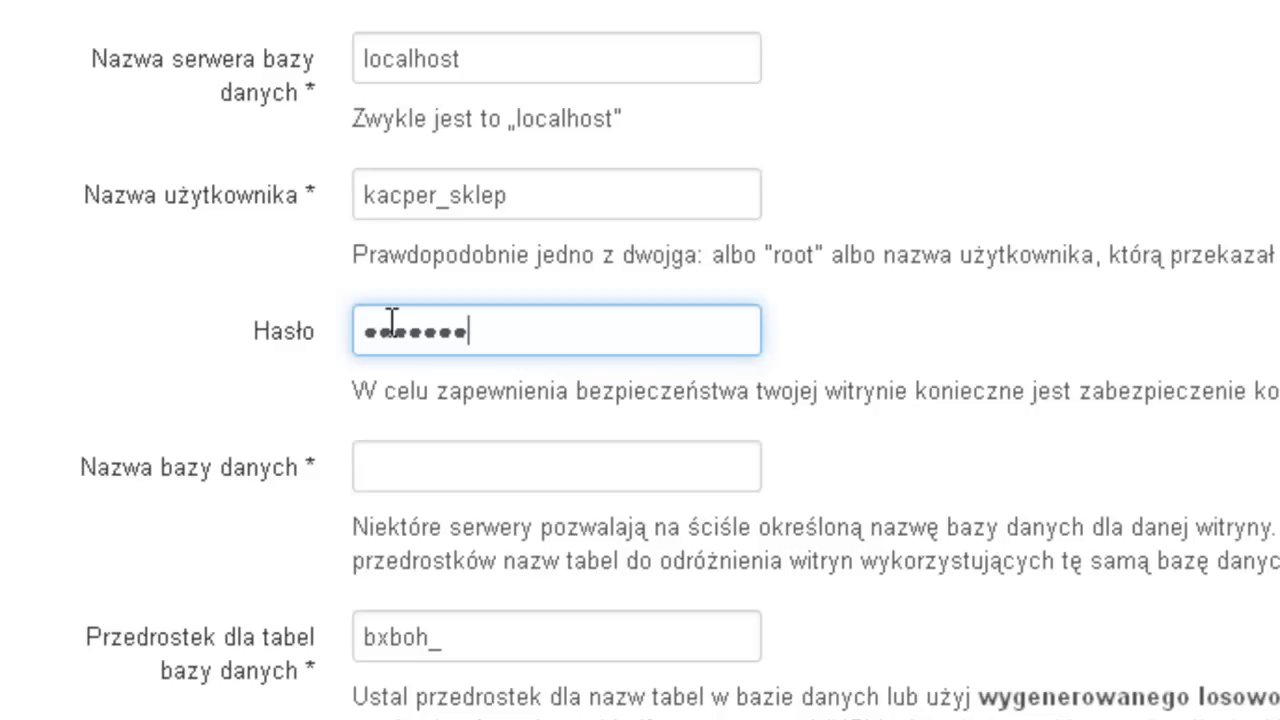
type("•")
left_click(408, 467)
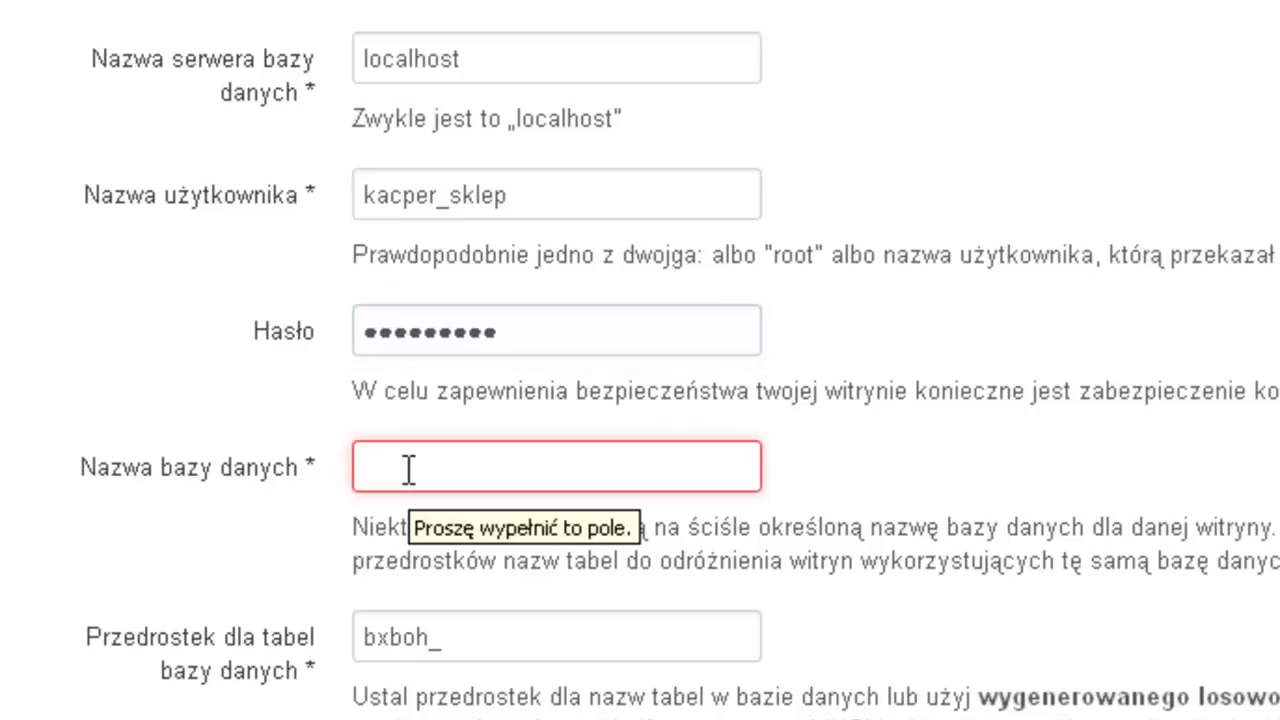
type("kacper_sklep")
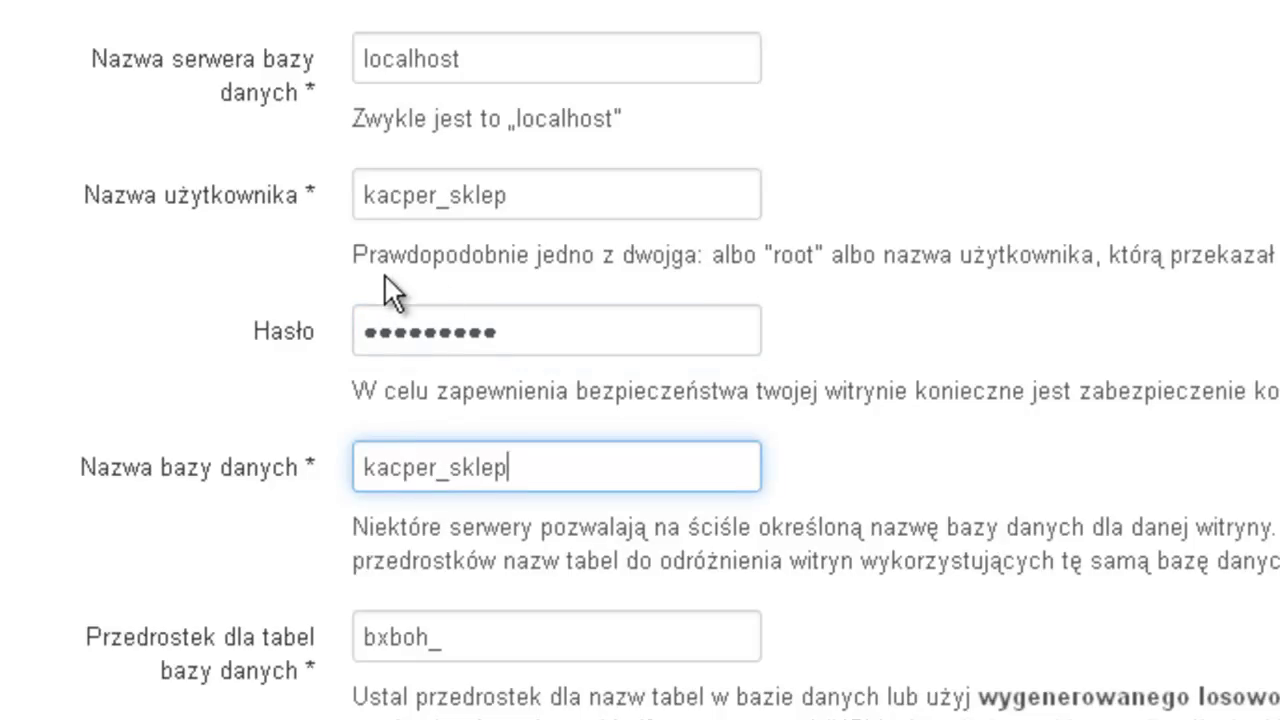
scroll(380, 685, "down", 3)
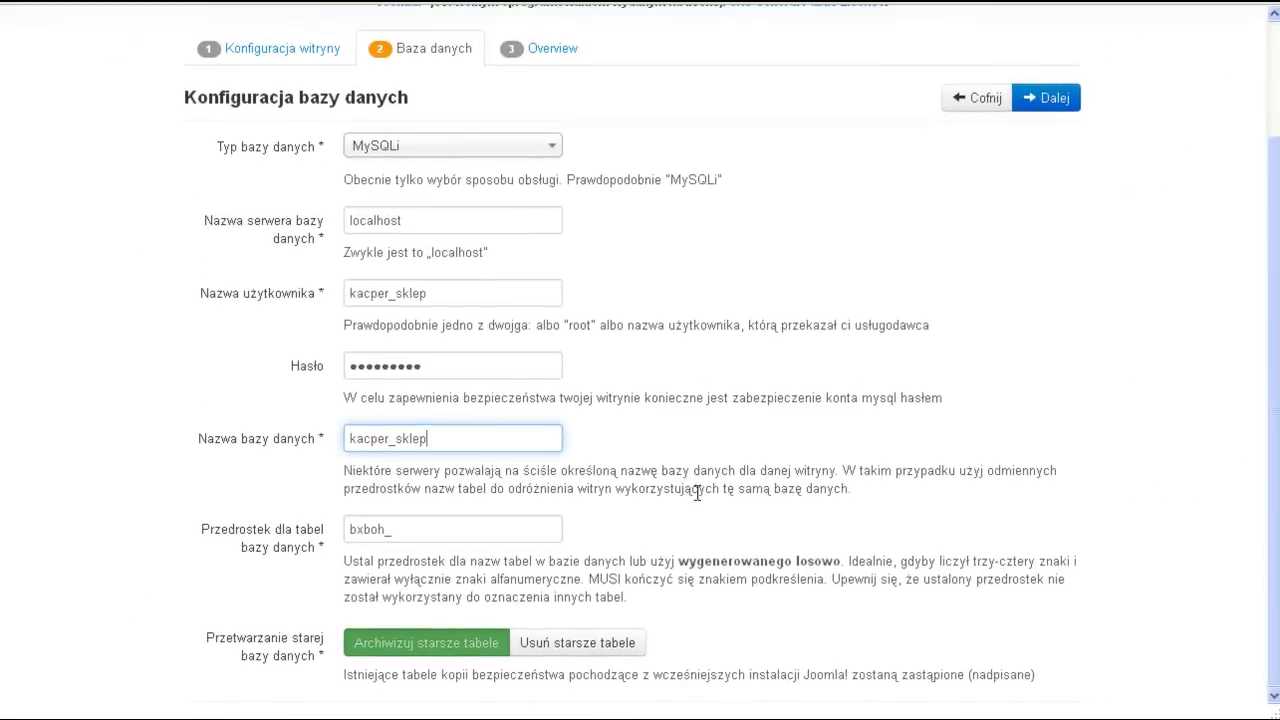
scroll(697, 497, "up", 2)
scroll(697, 497, "down", 2)
left_click(1040, 98)
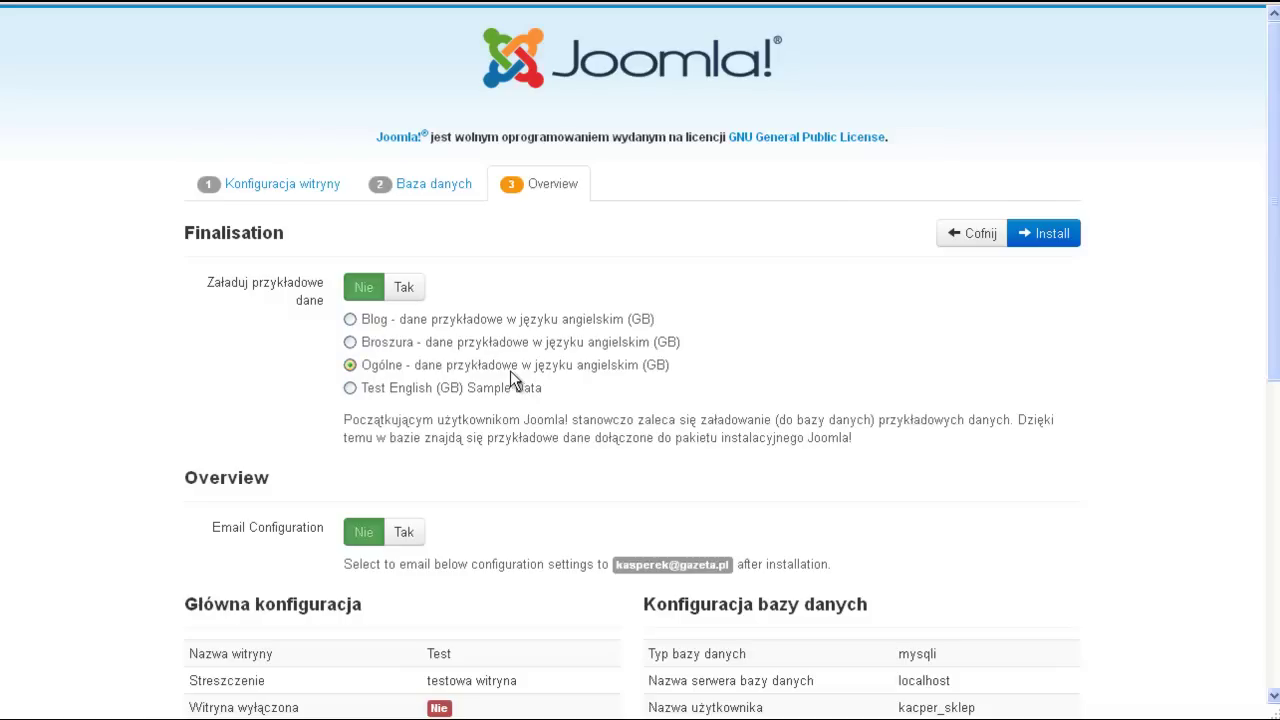
- Scroll through the Overview's configuration and environment-check tables and back to the top
scroll(512, 378, "down", 3)
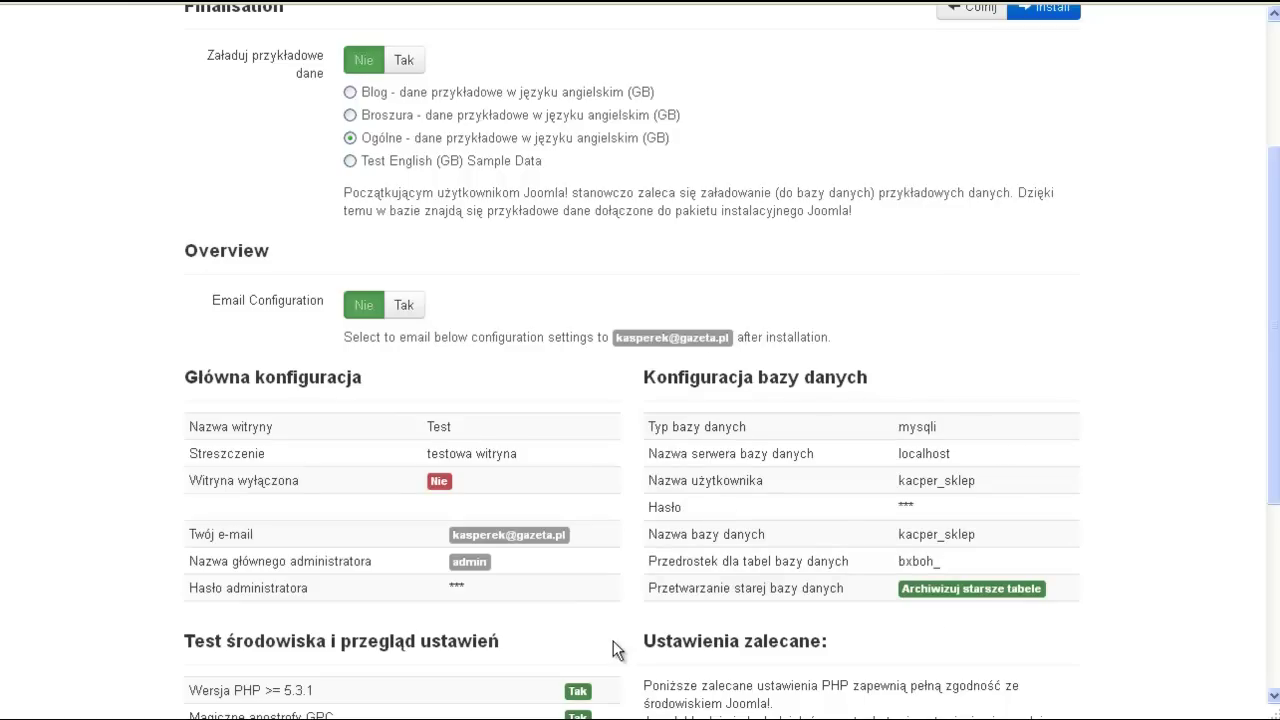
scroll(1207, 540, "down", 3)
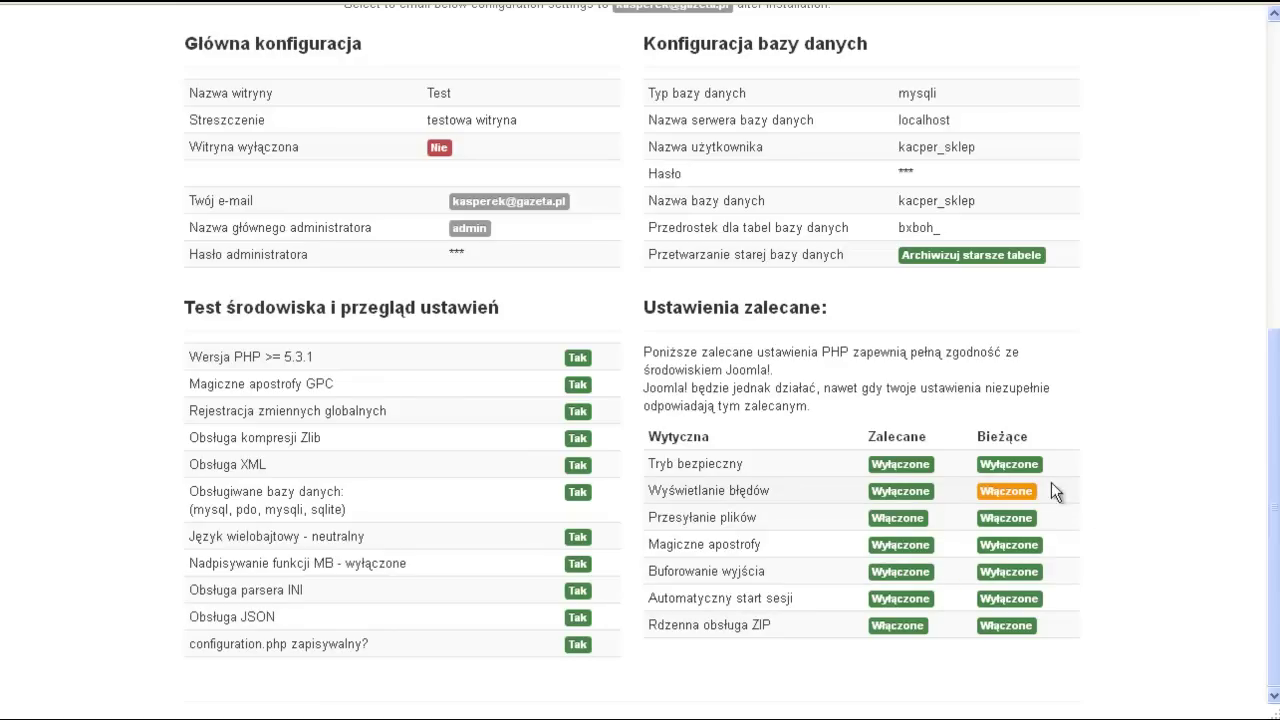
scroll(1124, 438, "up", 6)
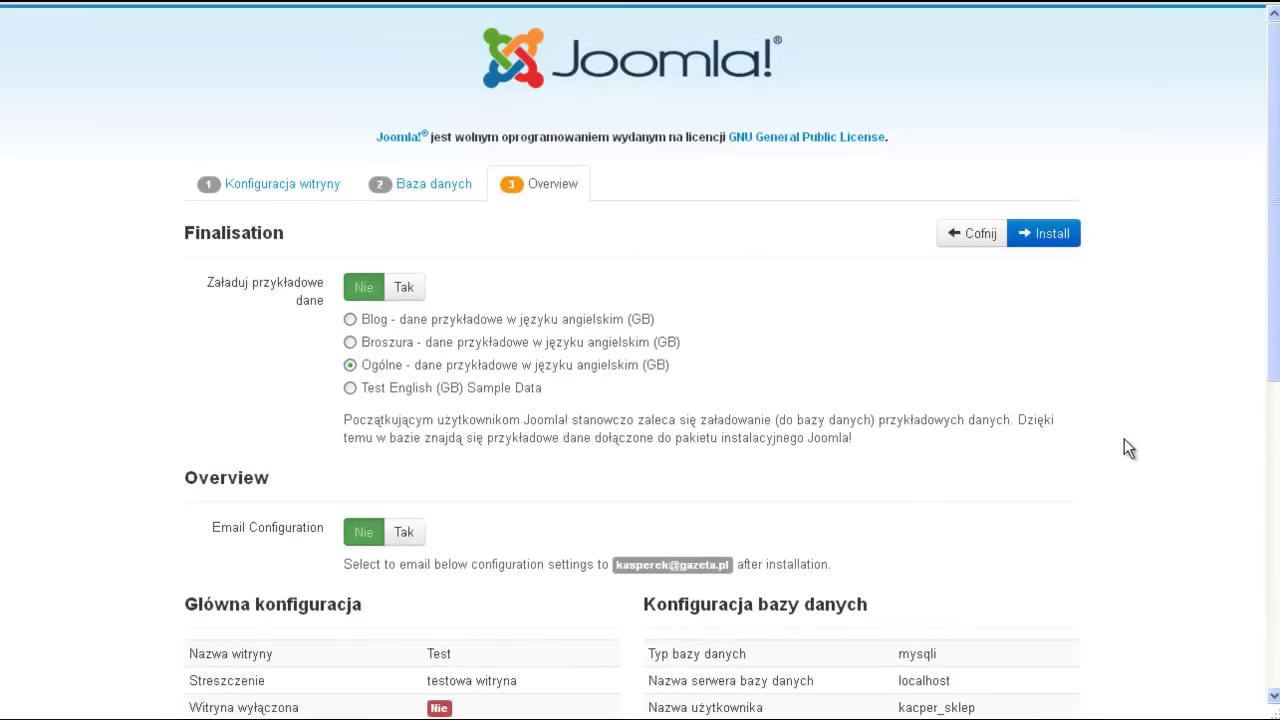
- Install Joomla, delete the installation folder, and go to the Zaplecze administrator login
left_click(1048, 238)
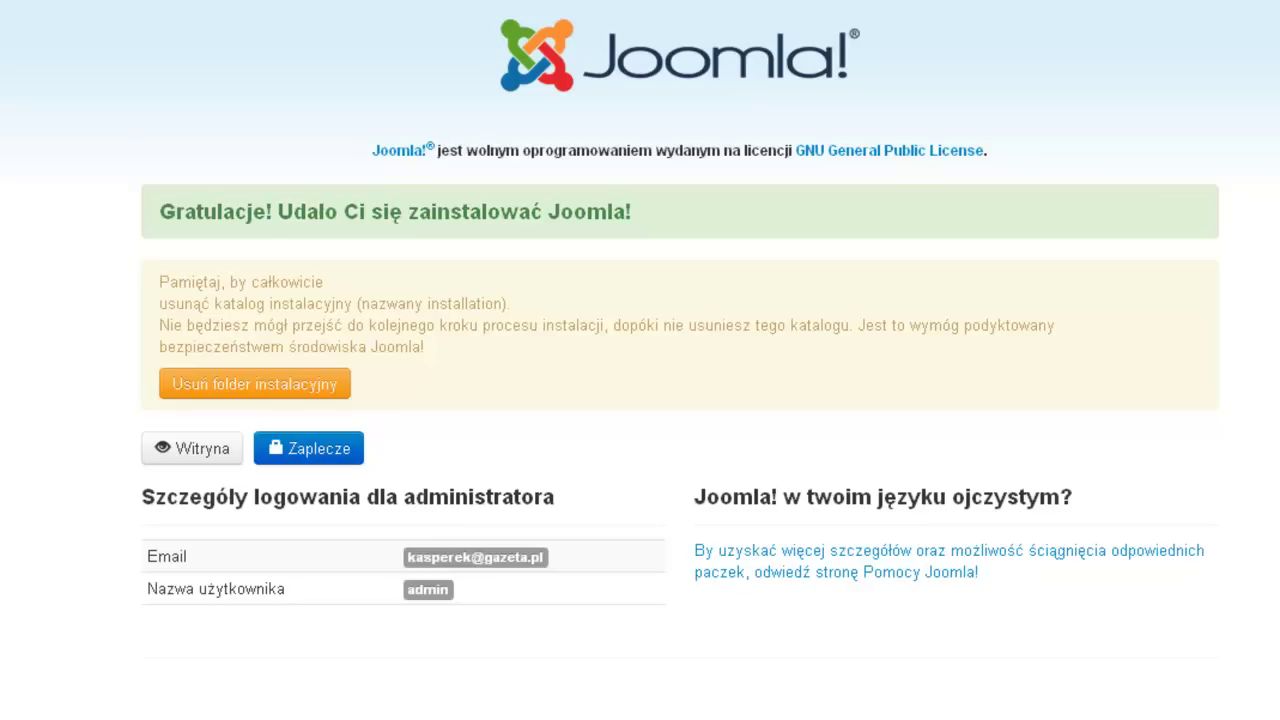
left_click(245, 392)
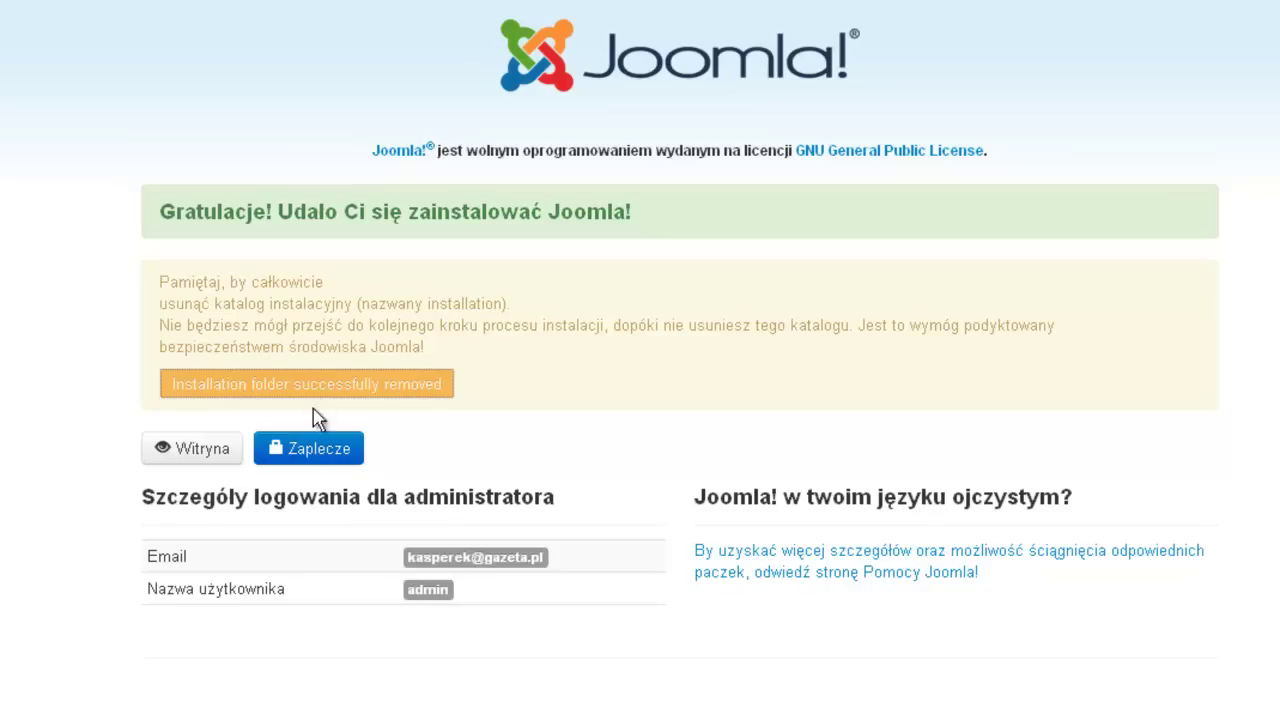
left_click(314, 461)
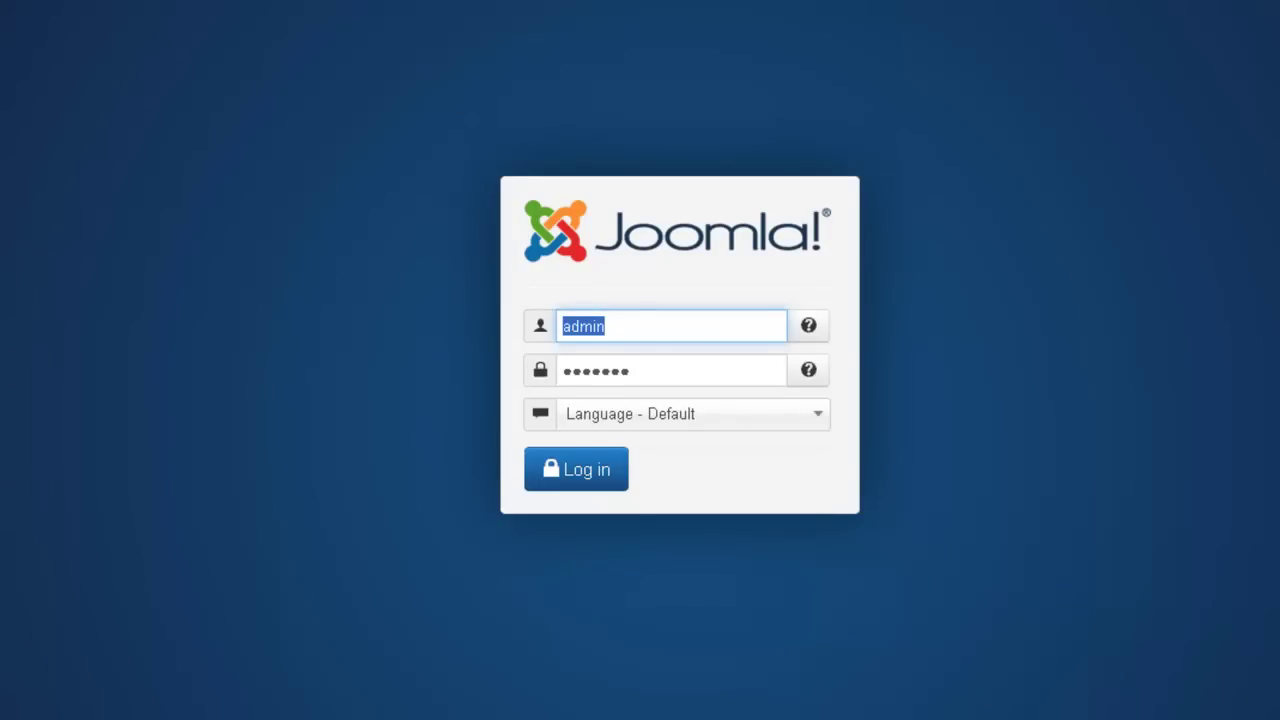
- Log in as admin to reach the Control Panel
left_click(578, 478)
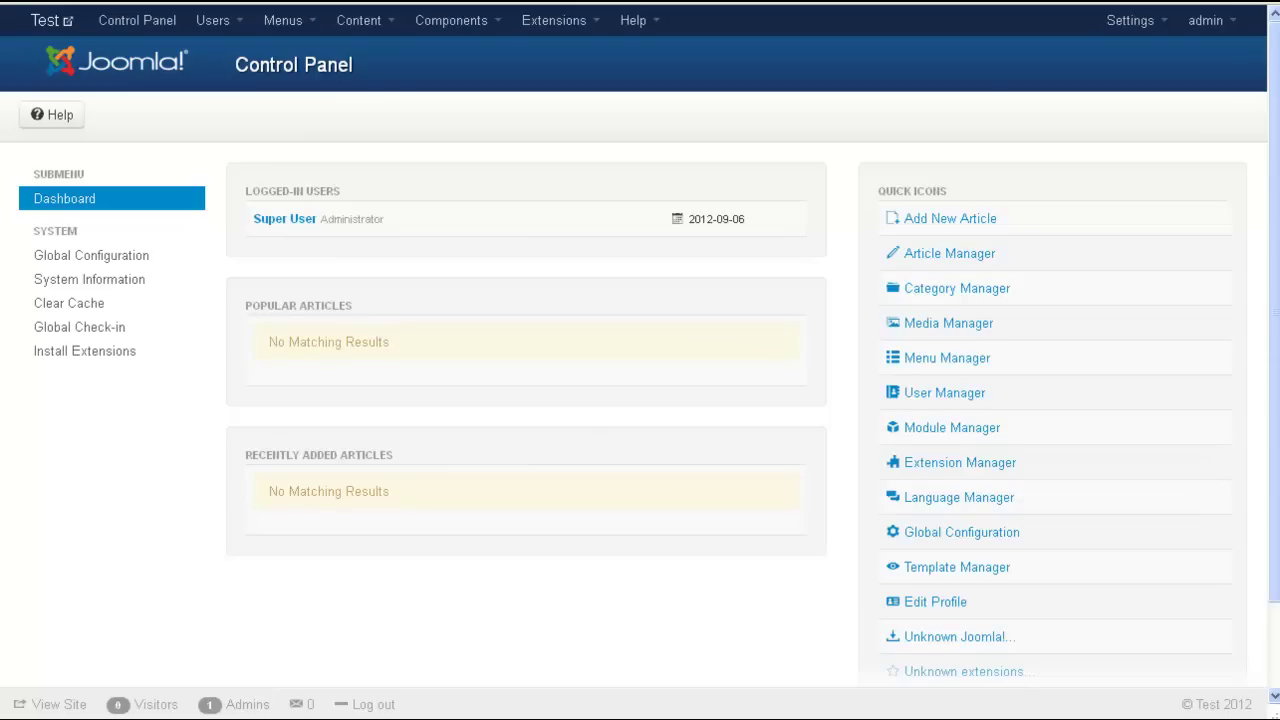
- Upload and install the pl-PL_joomla_lang_full_2.5.6v1.zip package via the Extension Manager installer
left_click(539, 22)
left_click(538, 50)
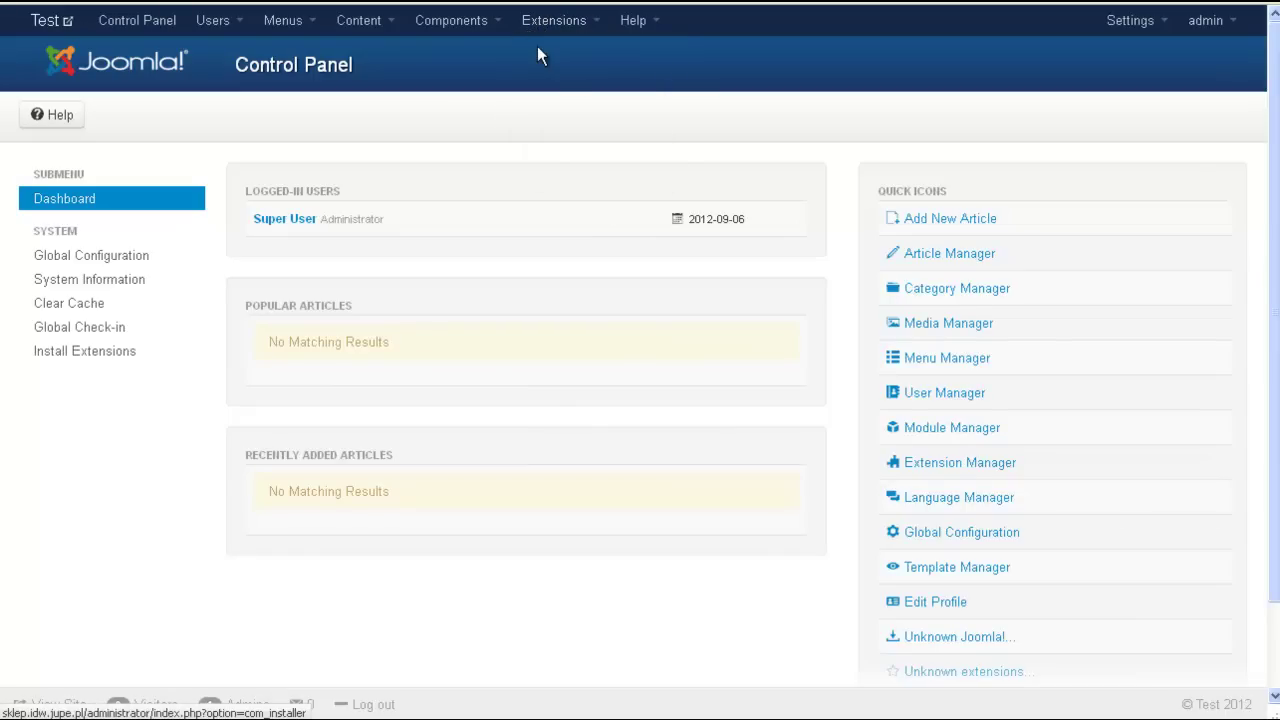
left_click(806, 312)
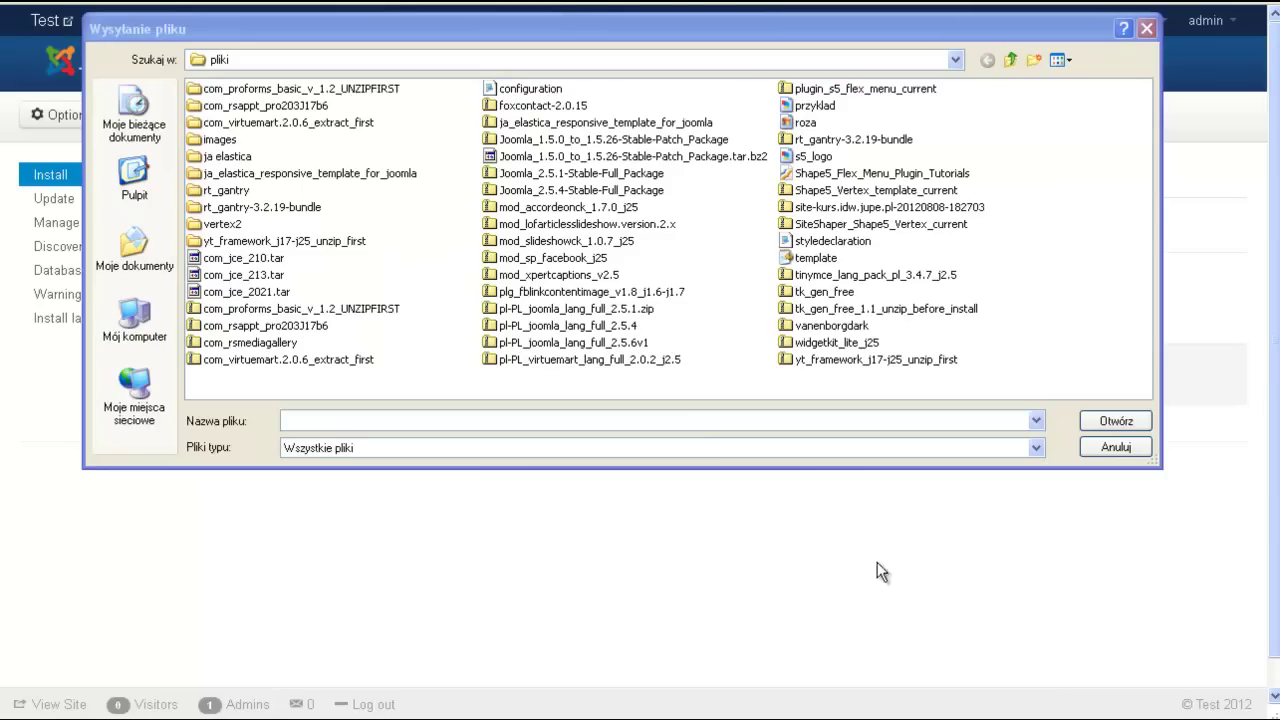
left_click(497, 343)
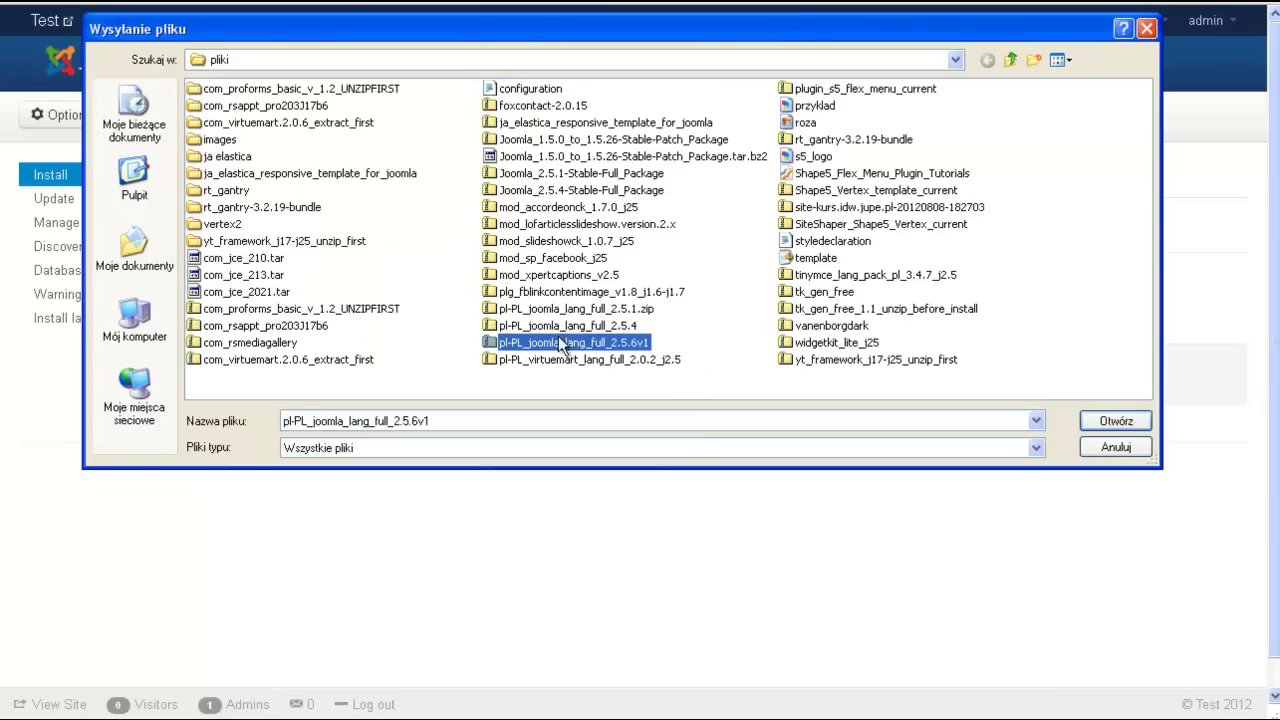
left_click(1100, 421)
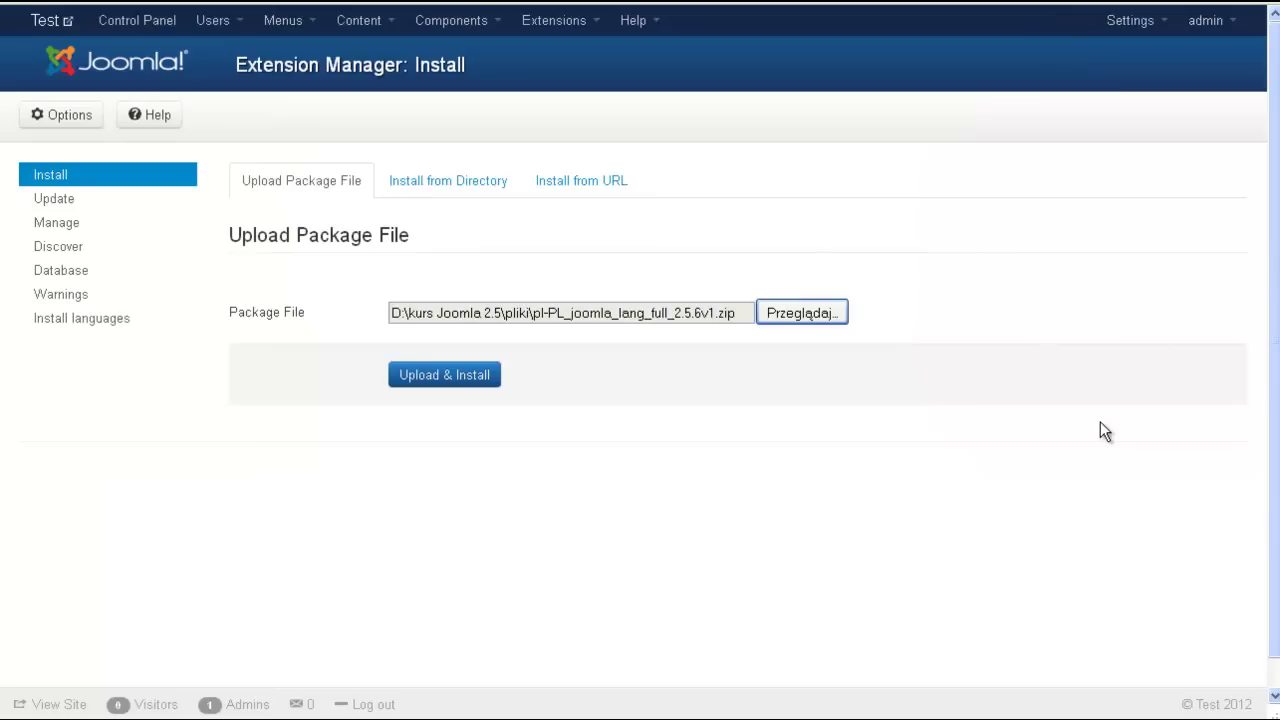
left_click(450, 390)
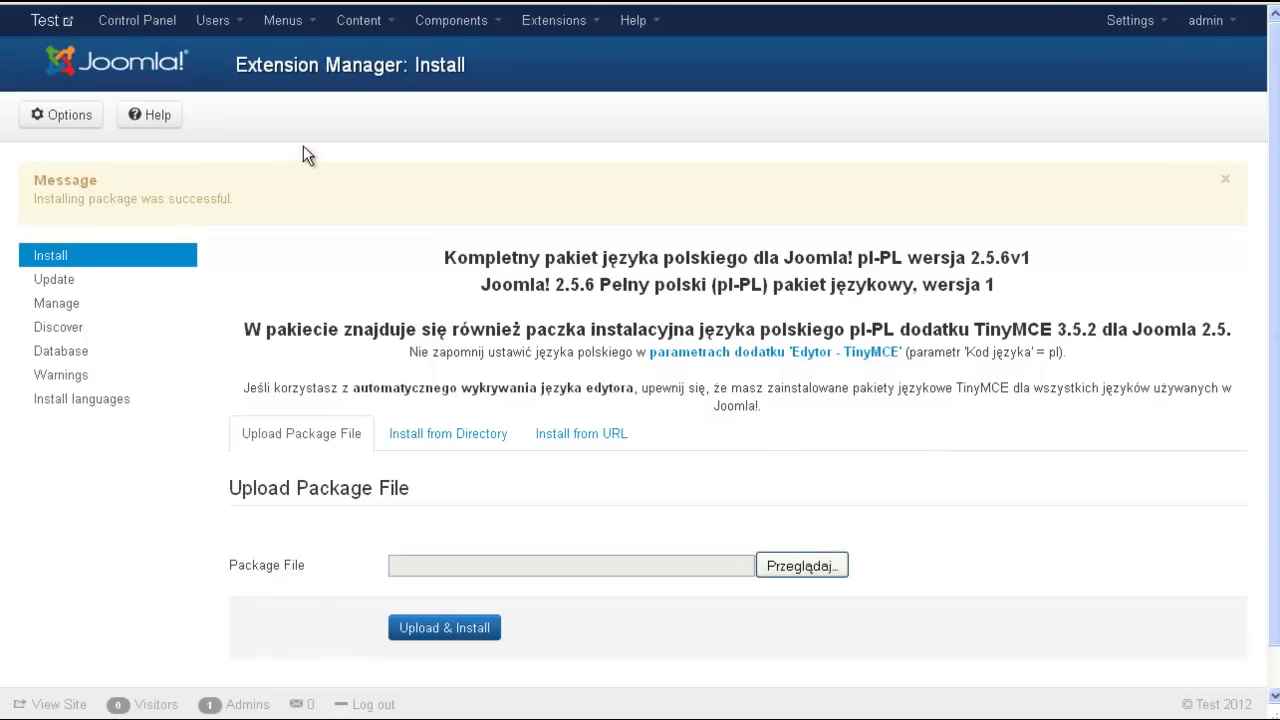
- Set Polish (PL) as the default site language in Language Manager, then list administrator languages
left_click(540, 30)
left_click(555, 168)
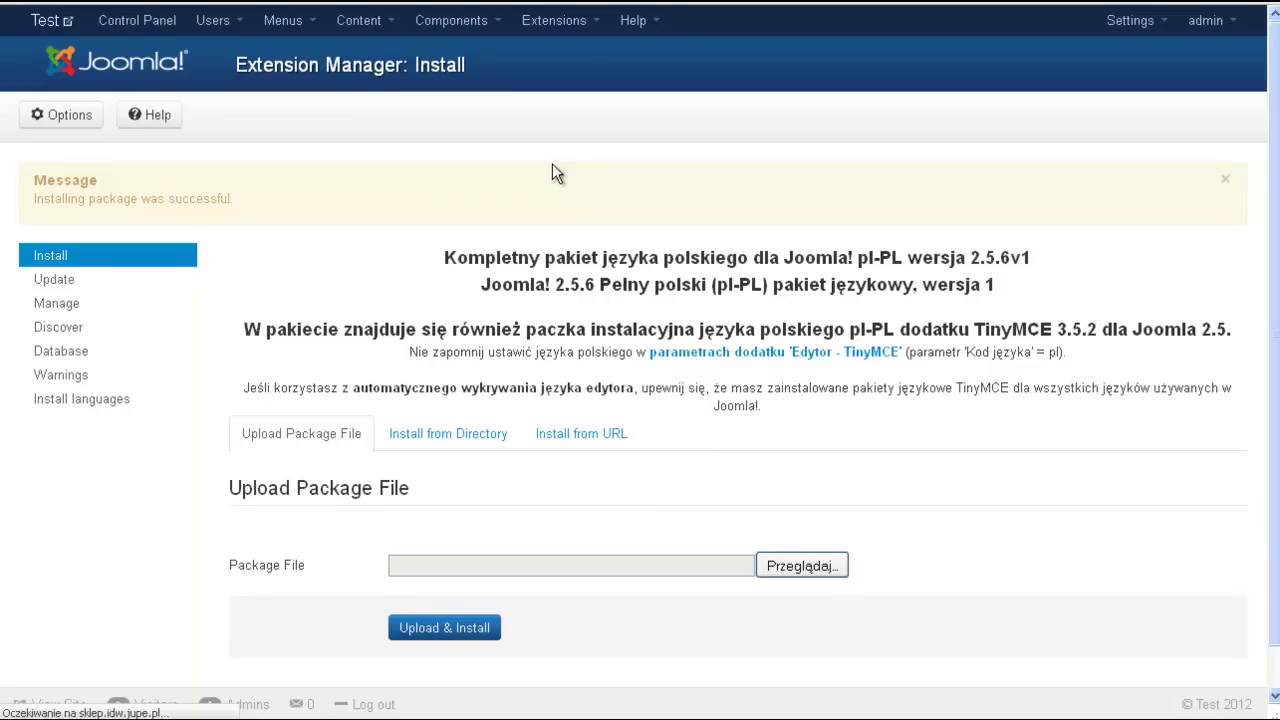
left_click(288, 271)
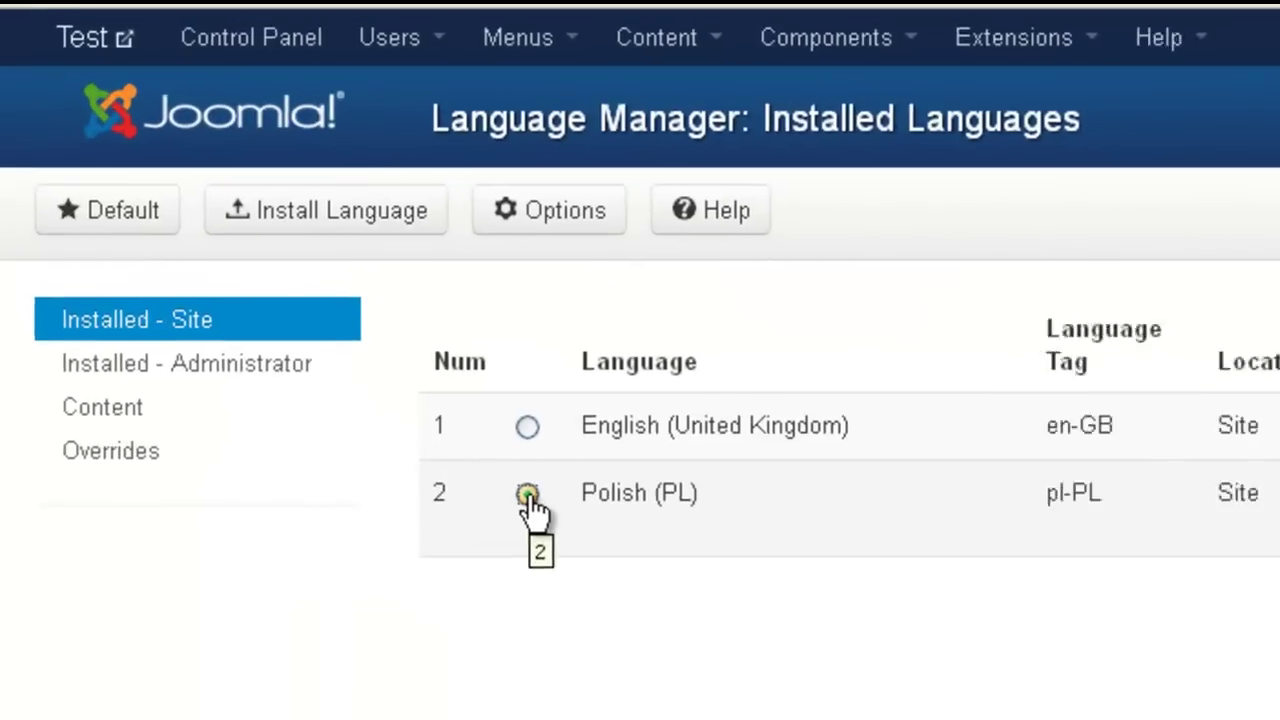
left_click(122, 228)
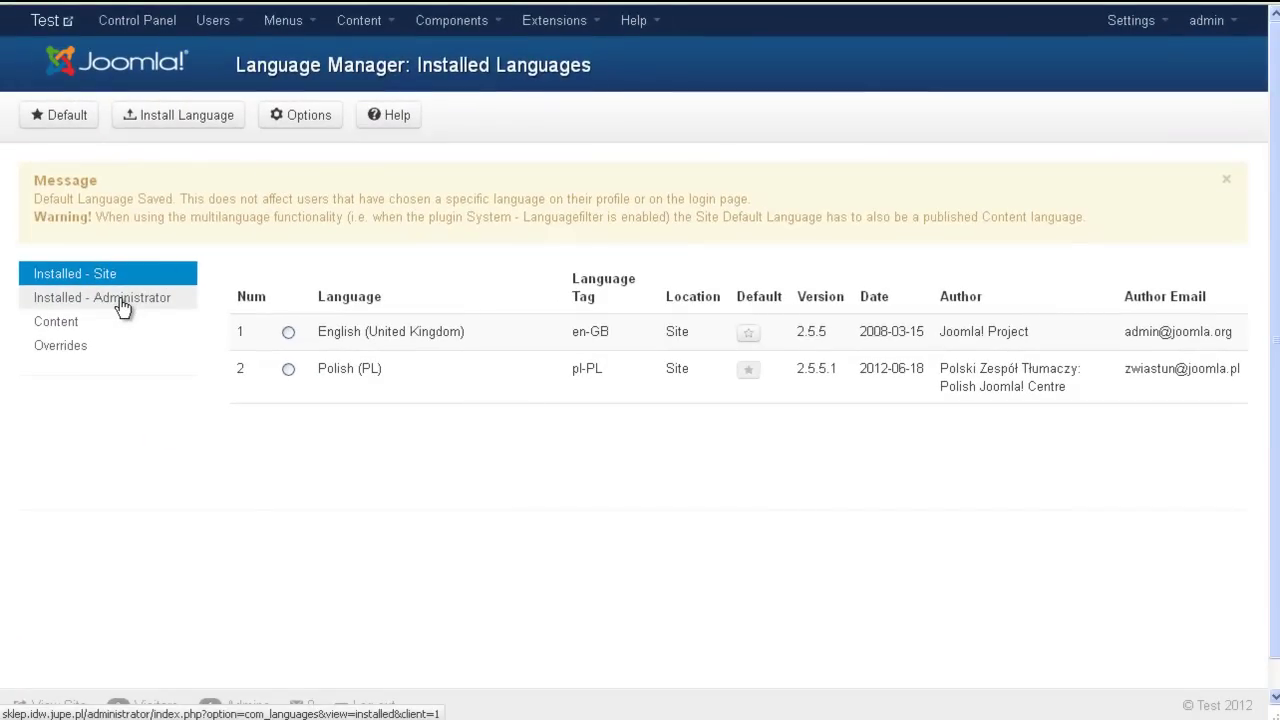
left_click(120, 299)
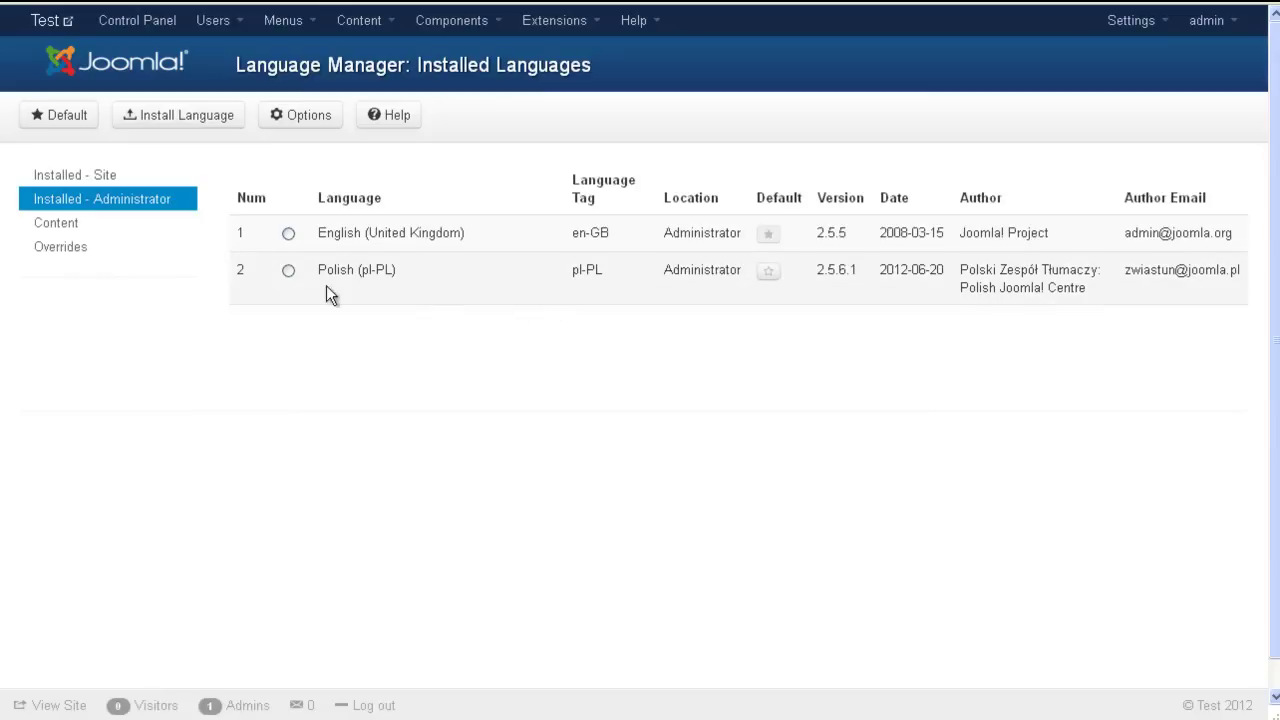
- Make Polish (pl-PL) the default administrator language and check the Komponenty, Rozszerzenia and Pomoc menus
left_click(770, 276)
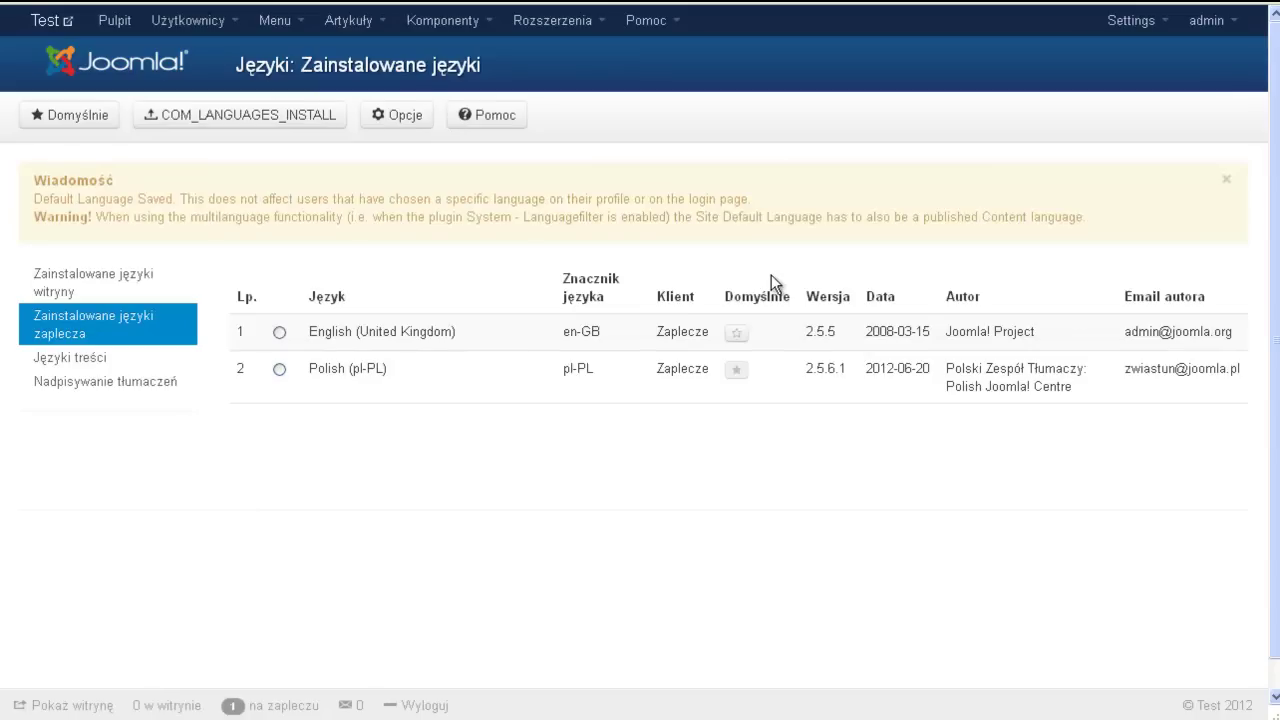
left_click(472, 24)
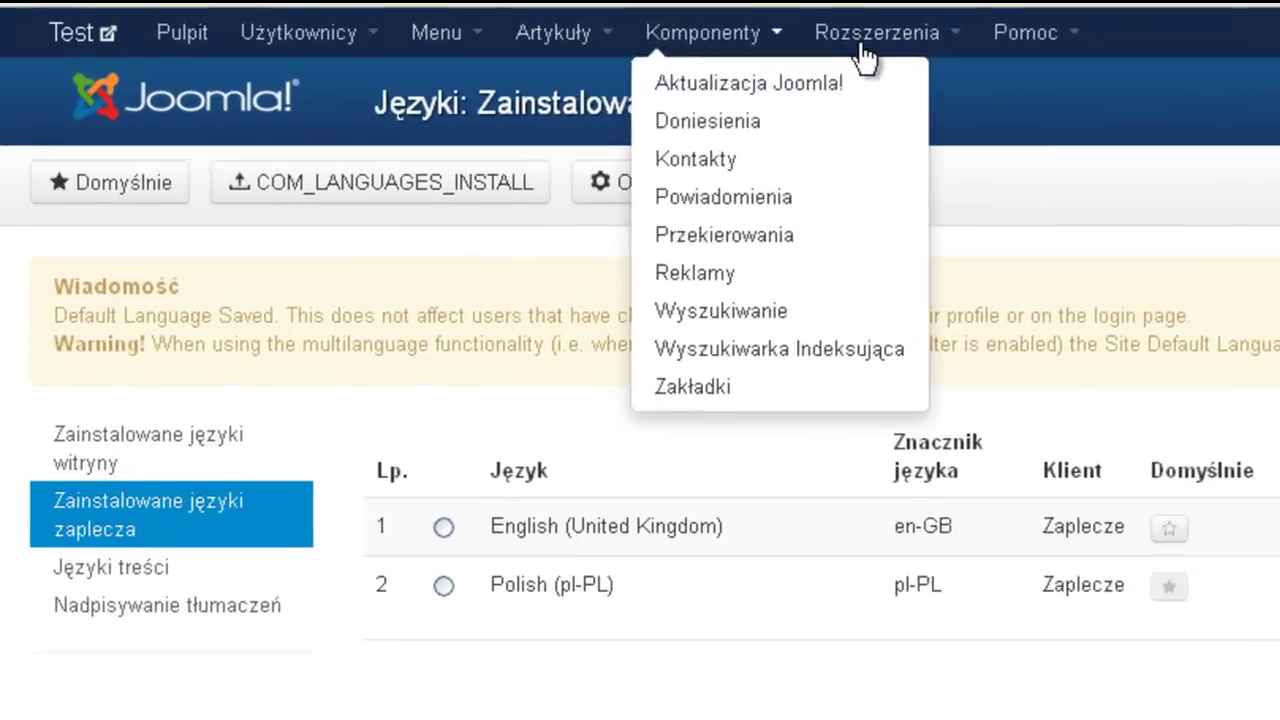
left_click(656, 26)
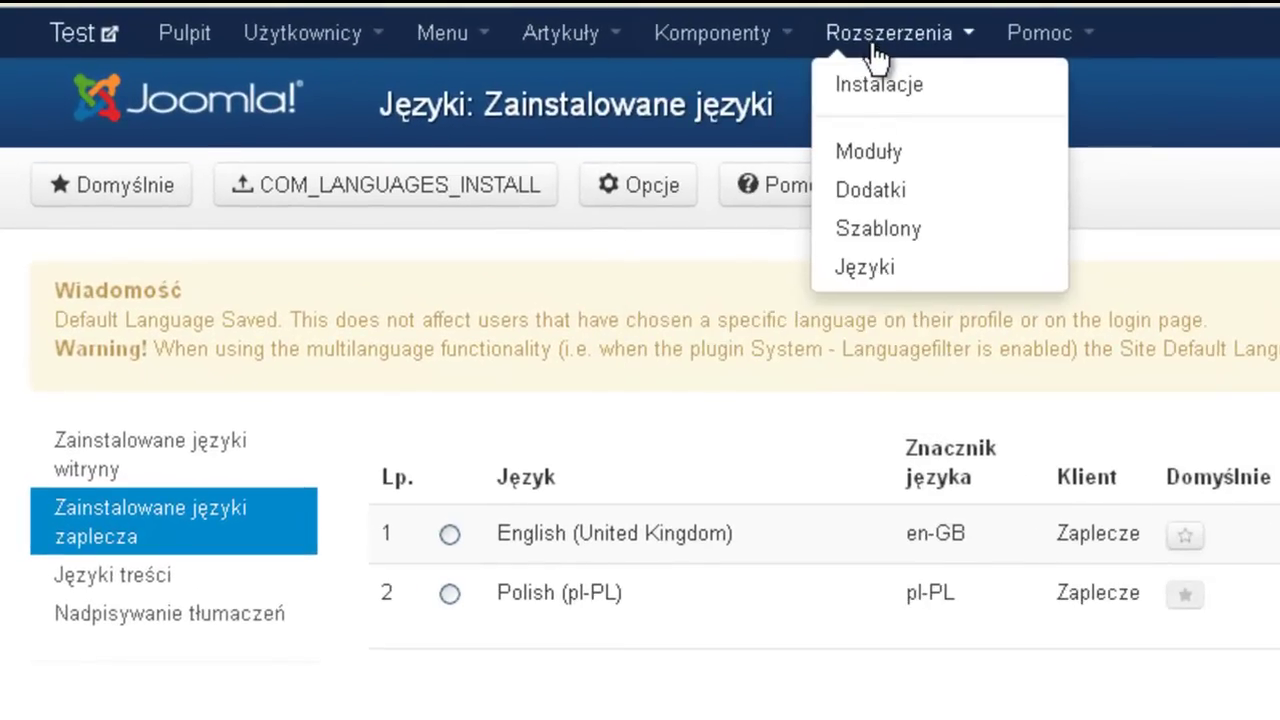
left_click(1022, 50)
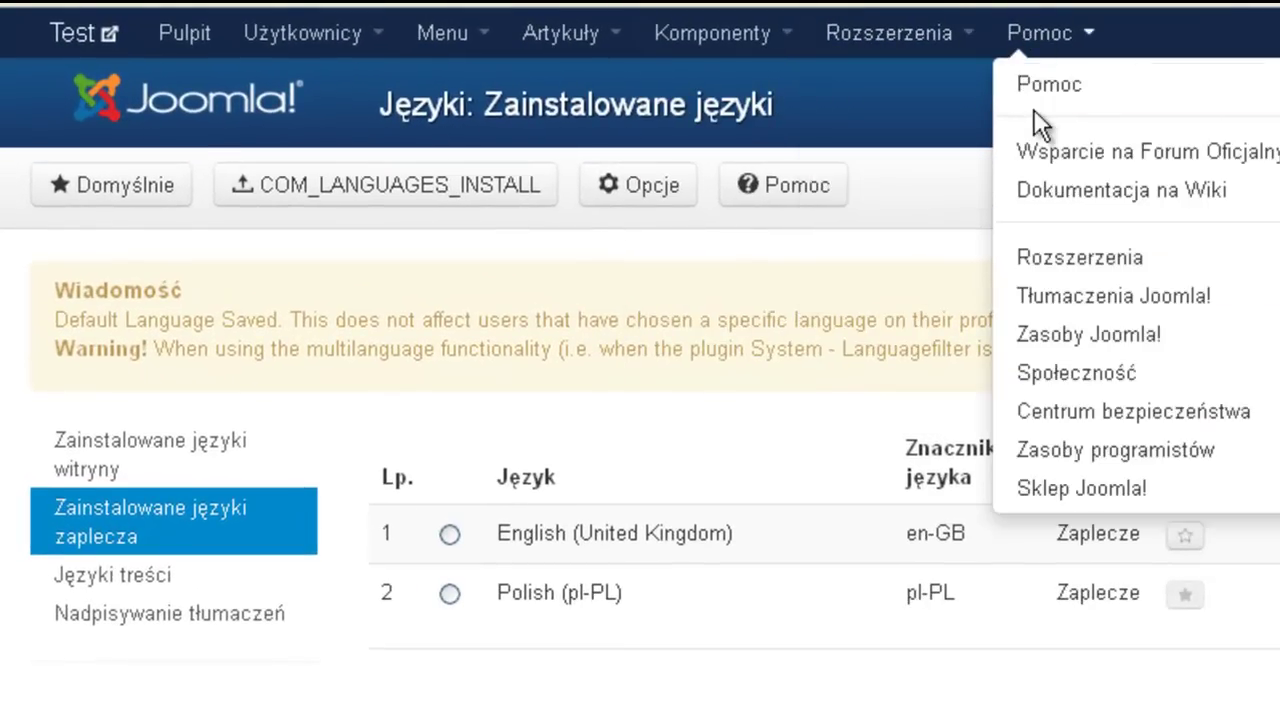
- Review the translated Artykuły, Menu, Użytkownicy, Komponenty and Rozszerzenia menus
left_click(560, 33)
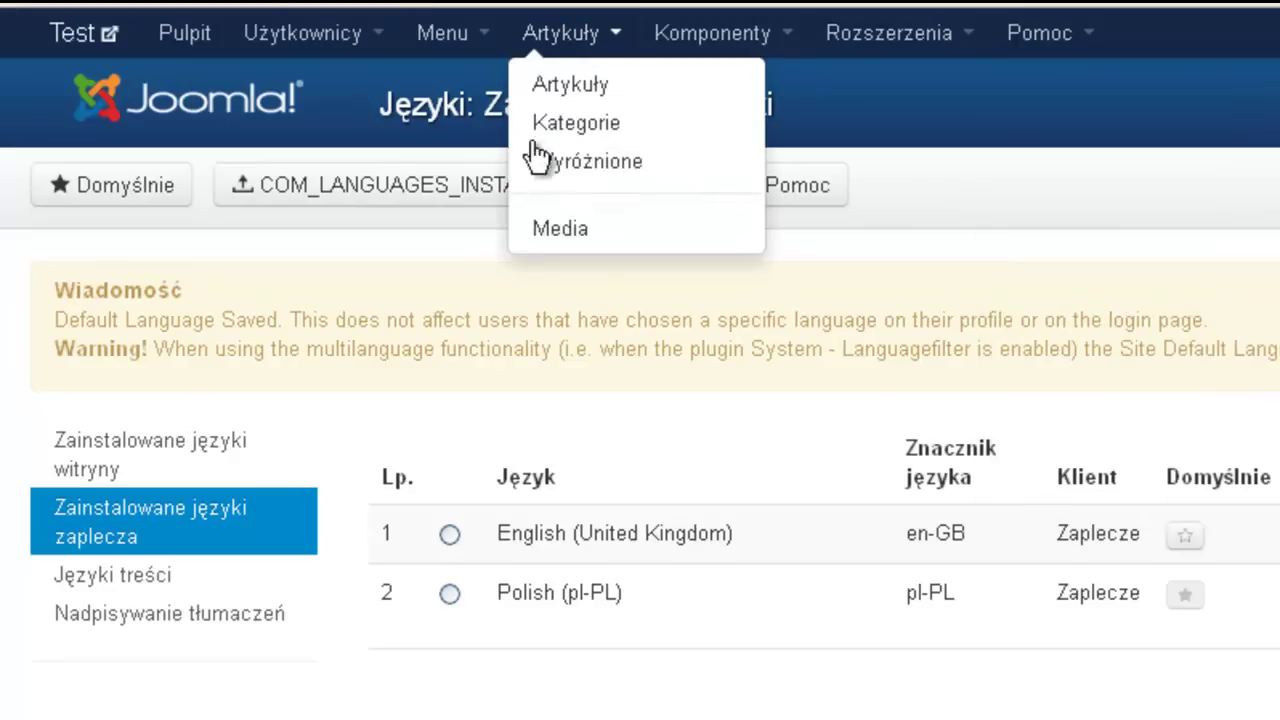
left_click(445, 35)
left_click(305, 33)
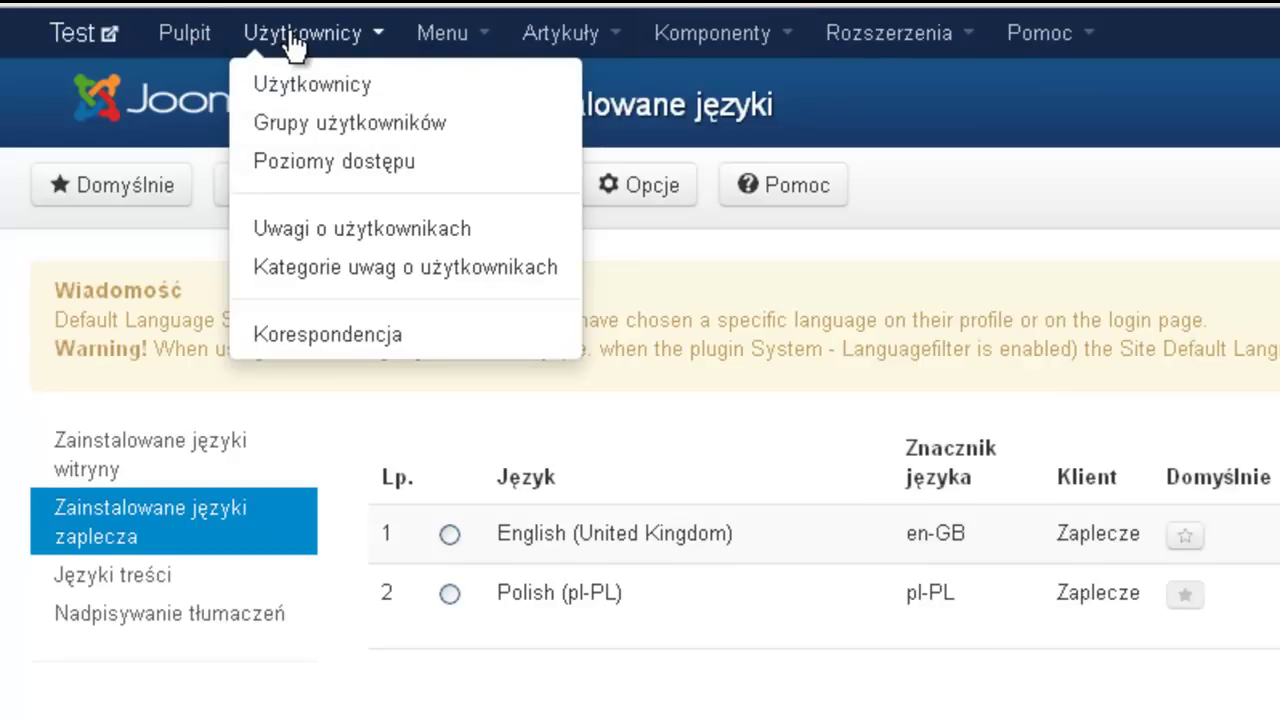
left_click(443, 33)
left_click(560, 40)
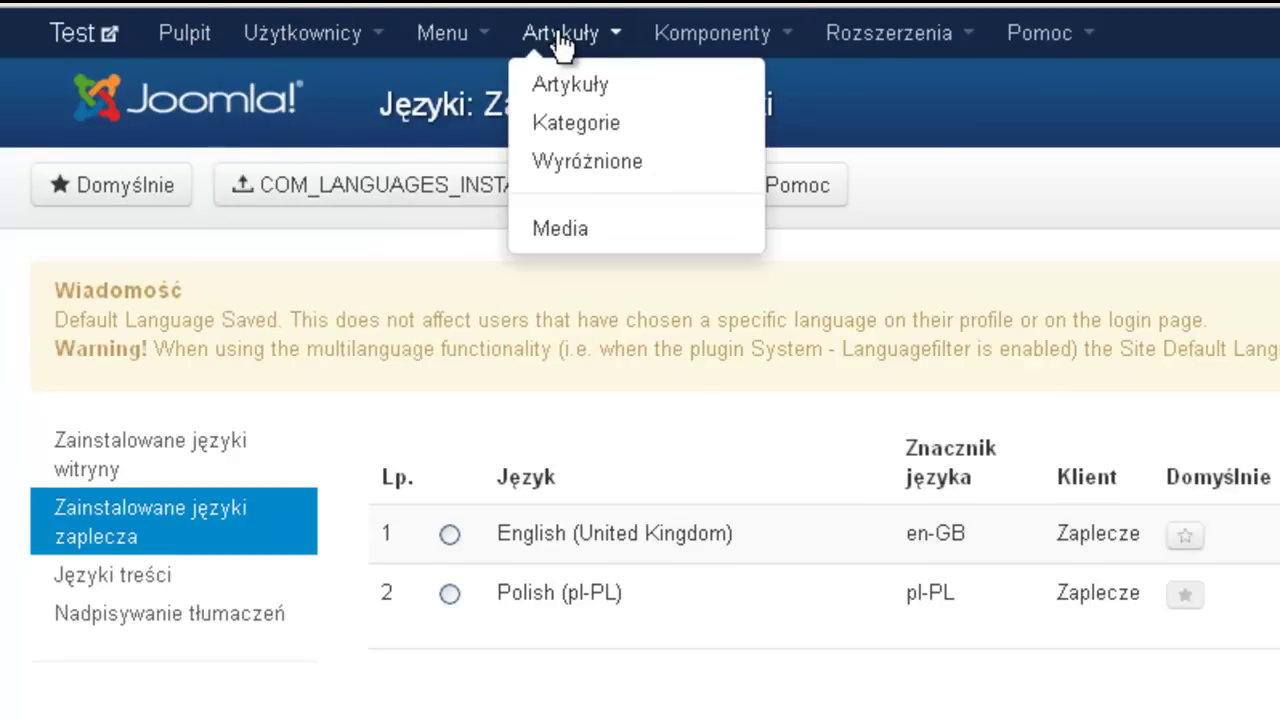
left_click(752, 36)
left_click(840, 42)
left_click(840, 42)
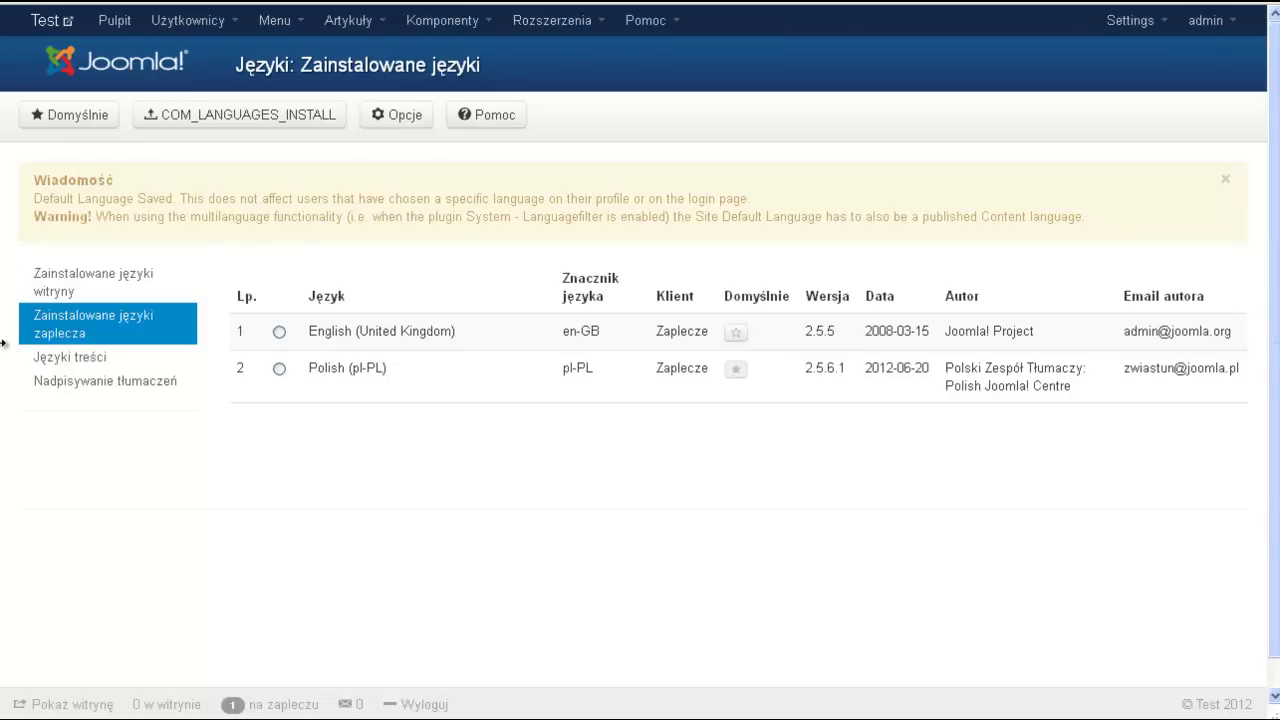
- Narrow the browser into the mobile layout and scroll through the collapsed navigation menu
left_click_drag(3, 342, 218, 342)
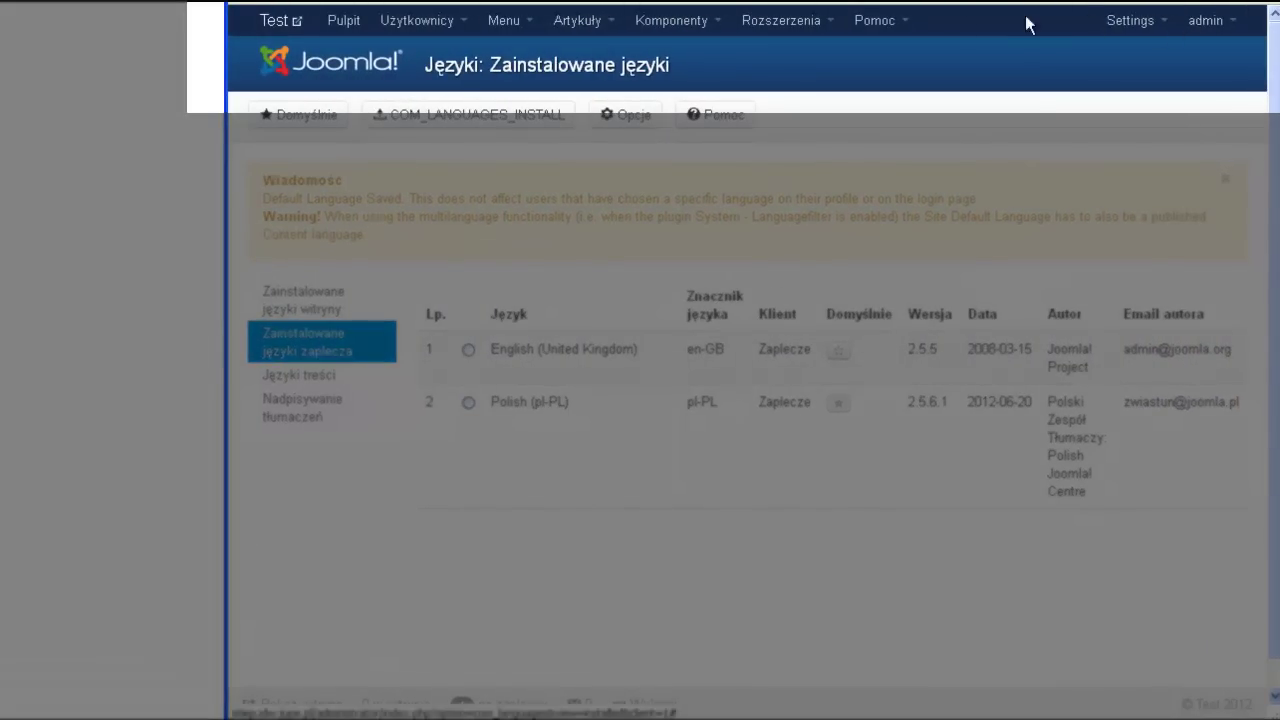
left_click_drag(218, 197, 469, 197)
left_click(1218, 28)
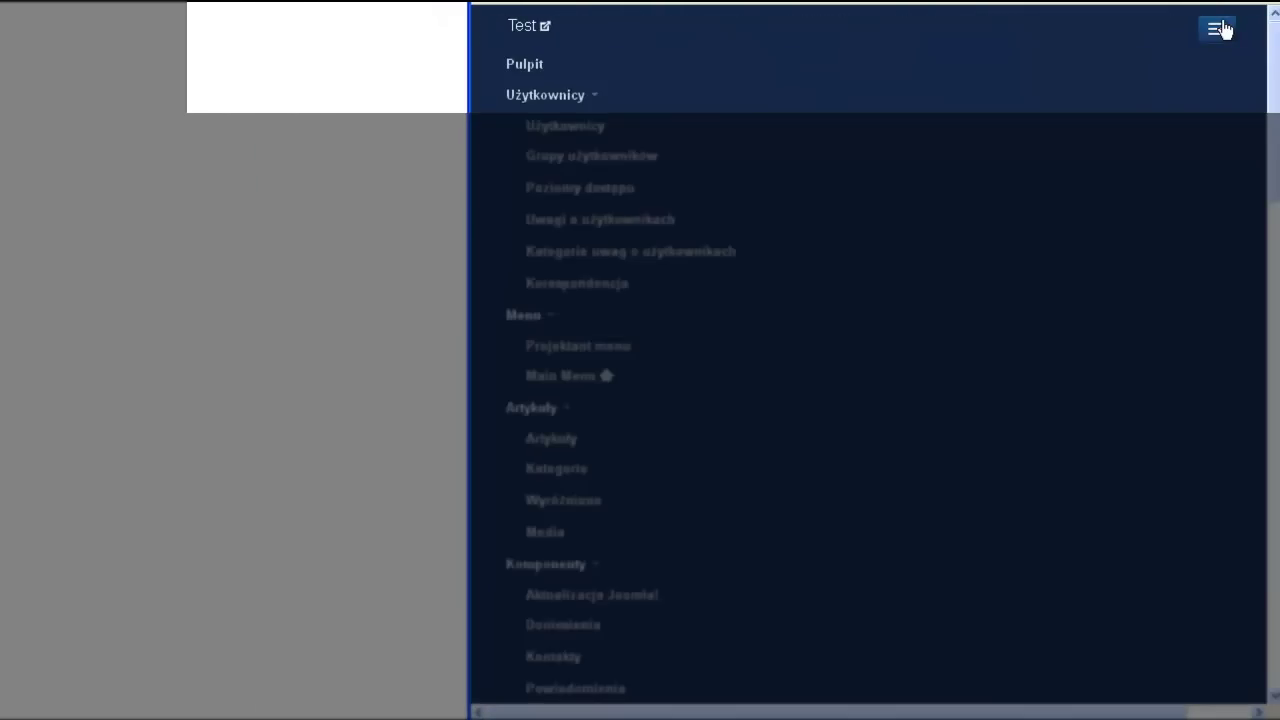
scroll(663, 294, "down", 10)
scroll(660, 297, "down", 5)
scroll(660, 297, "up", 12)
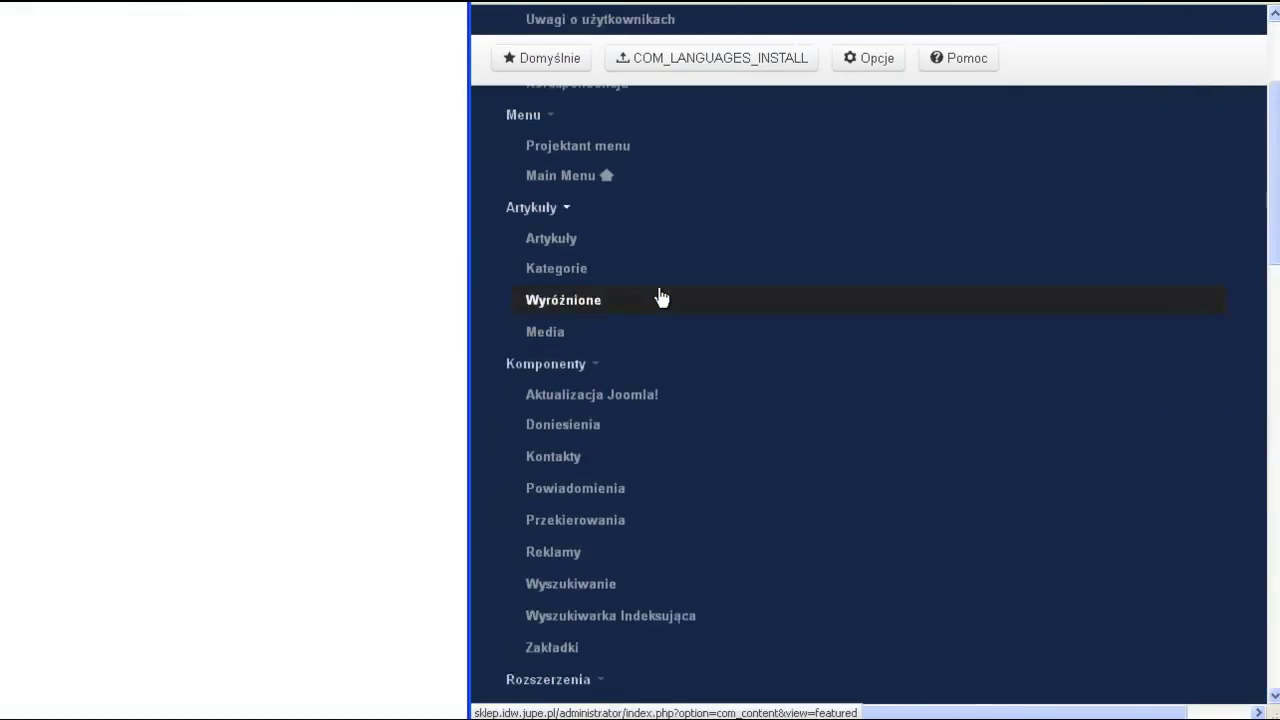
scroll(662, 296, "up", 5)
- Reopen the mobile menu, go to the Artykuły article list, and narrow to phone width
left_click(1222, 34)
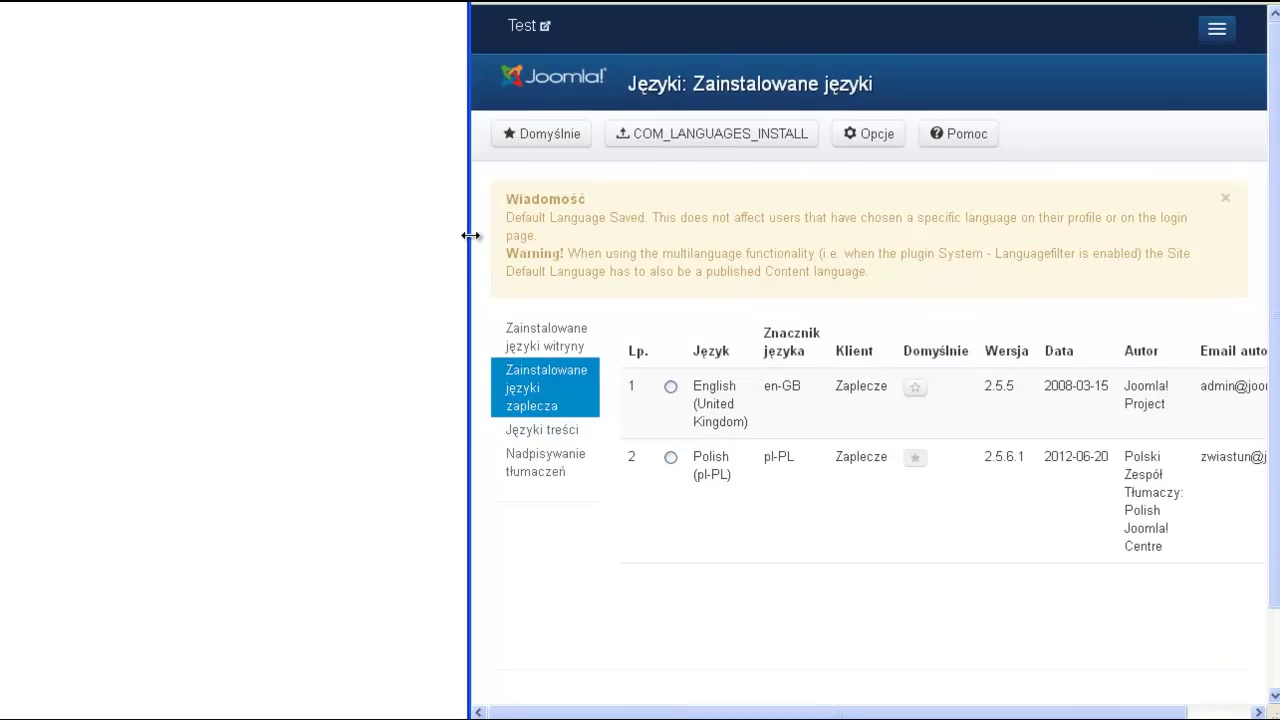
mouse_move(470, 235)
left_mouse_down()
mouse_move(491, 234)
mouse_move(467, 235)
left_mouse_up()
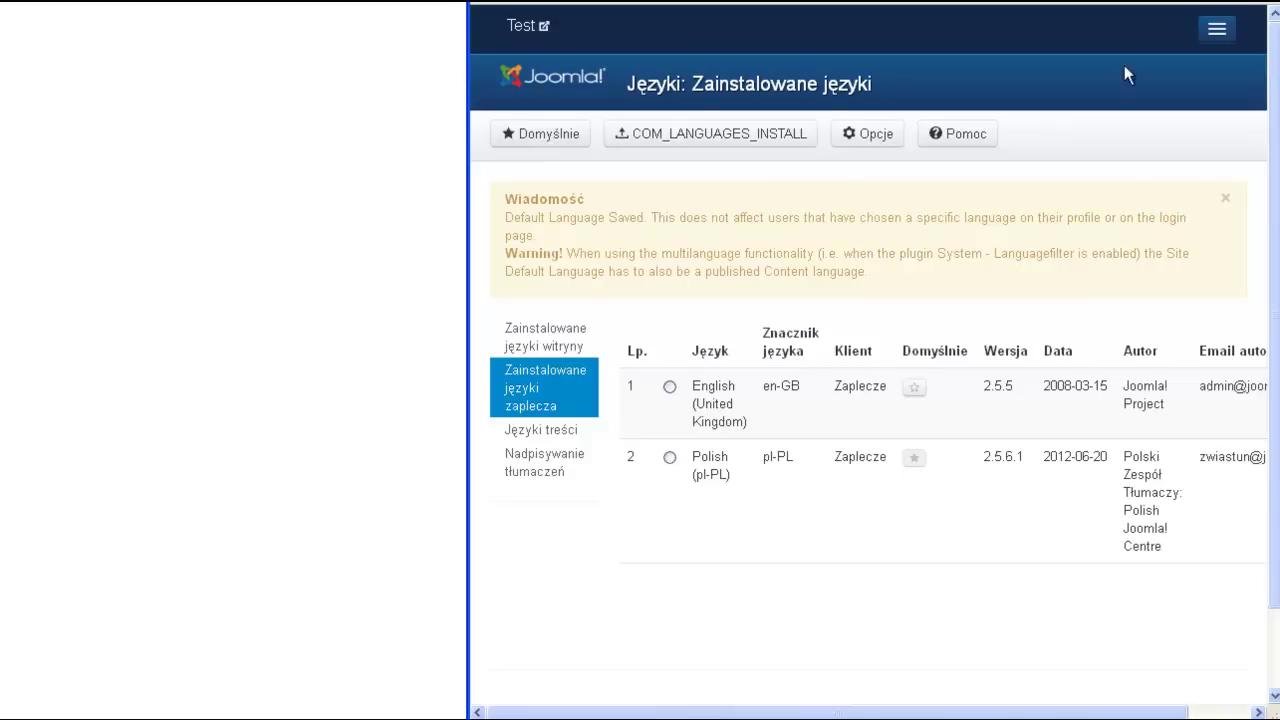
left_click(1218, 34)
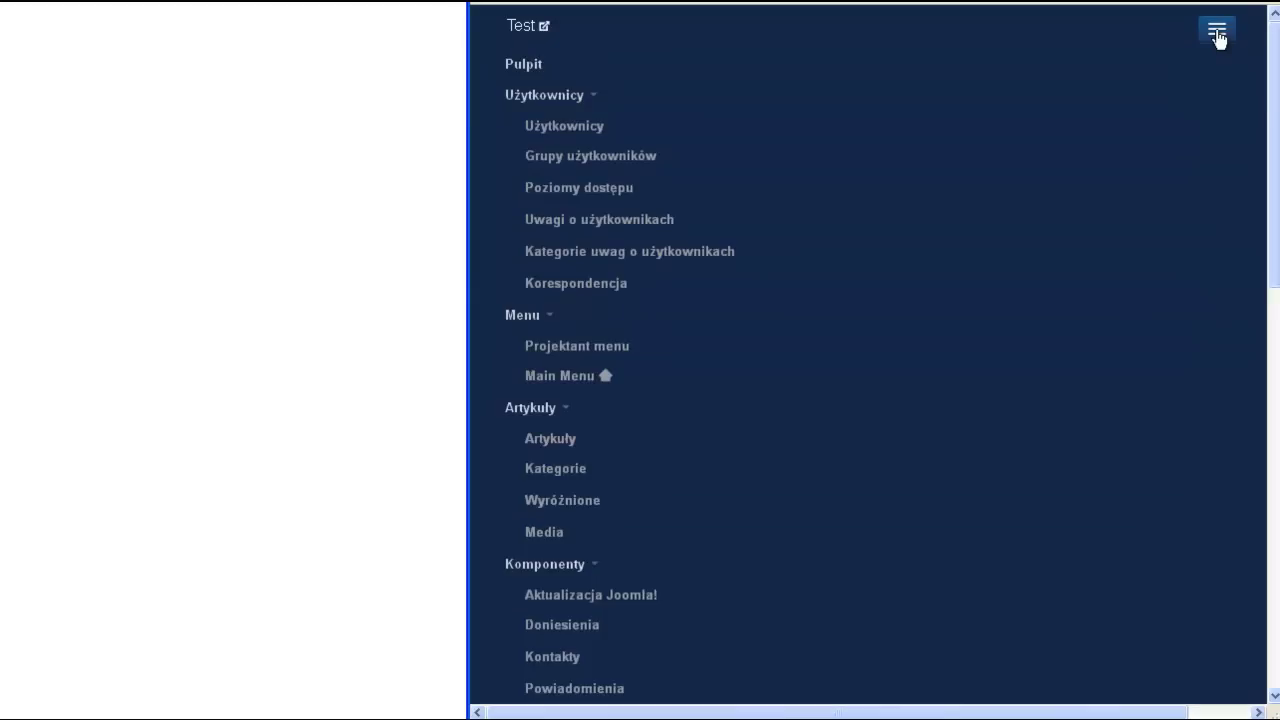
left_click(552, 445)
left_click_drag(467, 440, 783, 438)
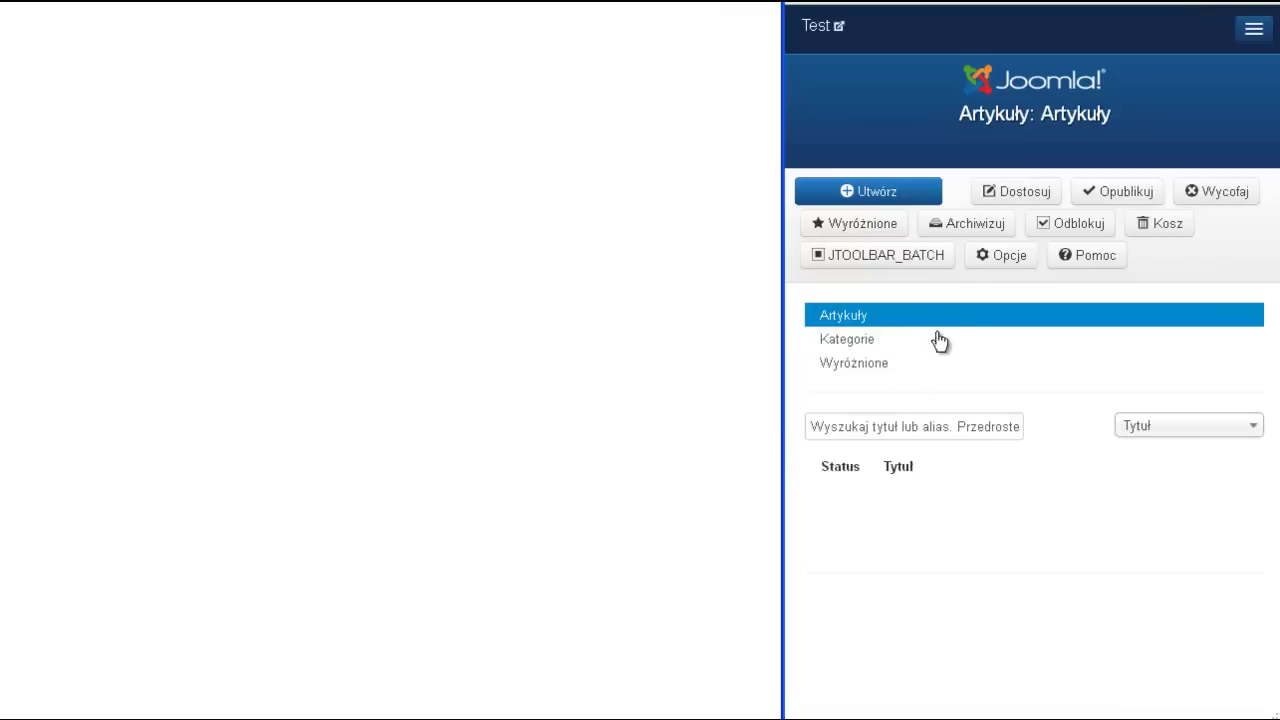
- Start a new article with Utwórz, scroll to the editor, and widen the window back to full width
left_click(848, 198)
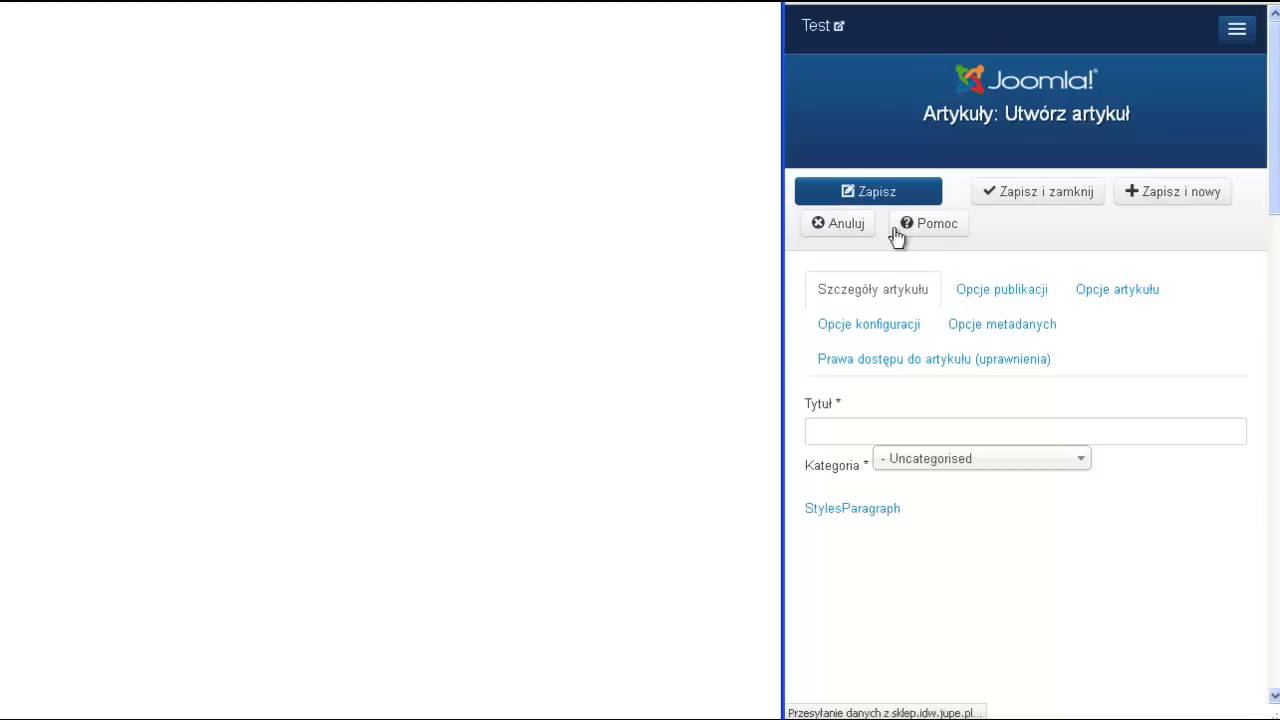
scroll(1026, 400, "down", 3)
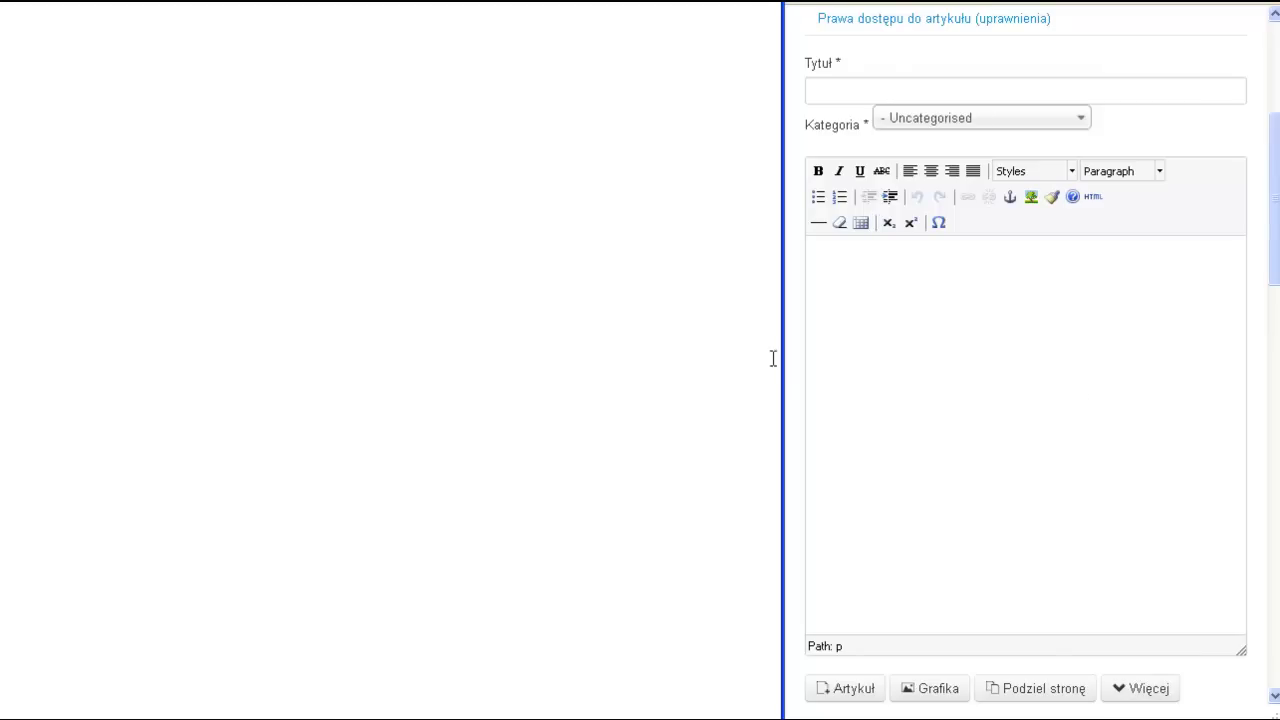
left_click_drag(780, 357, 0, 362)
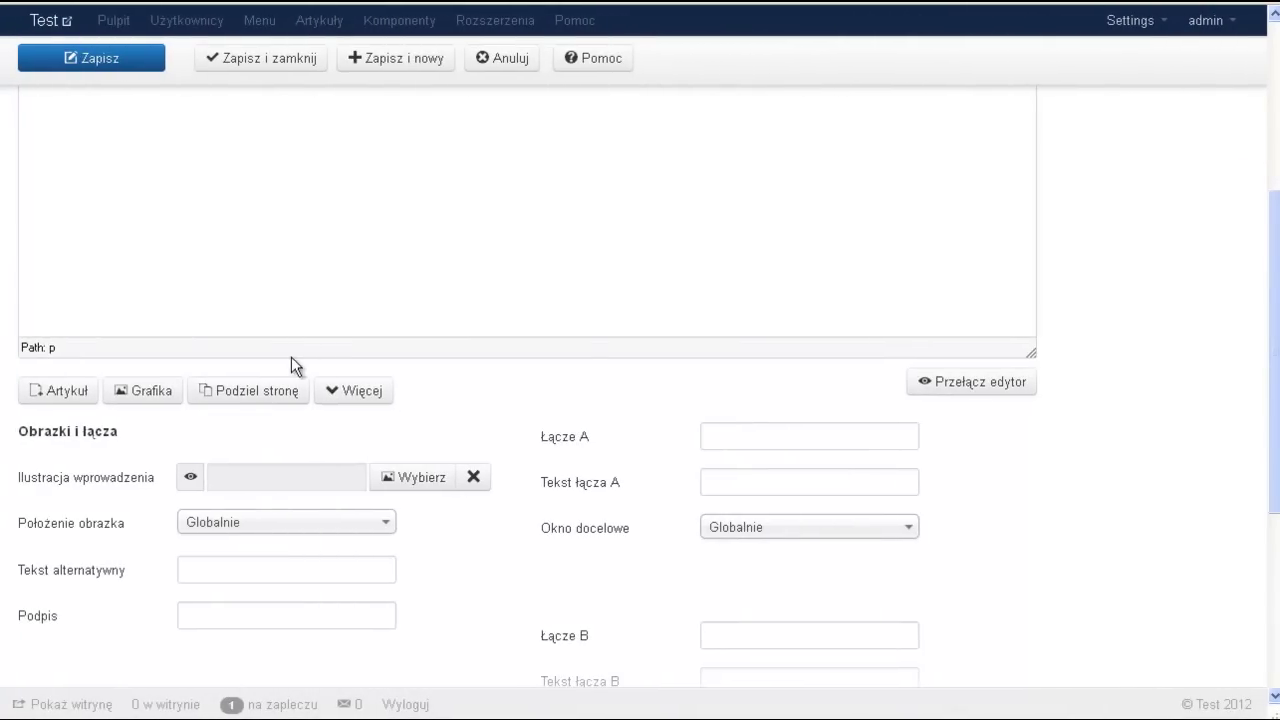